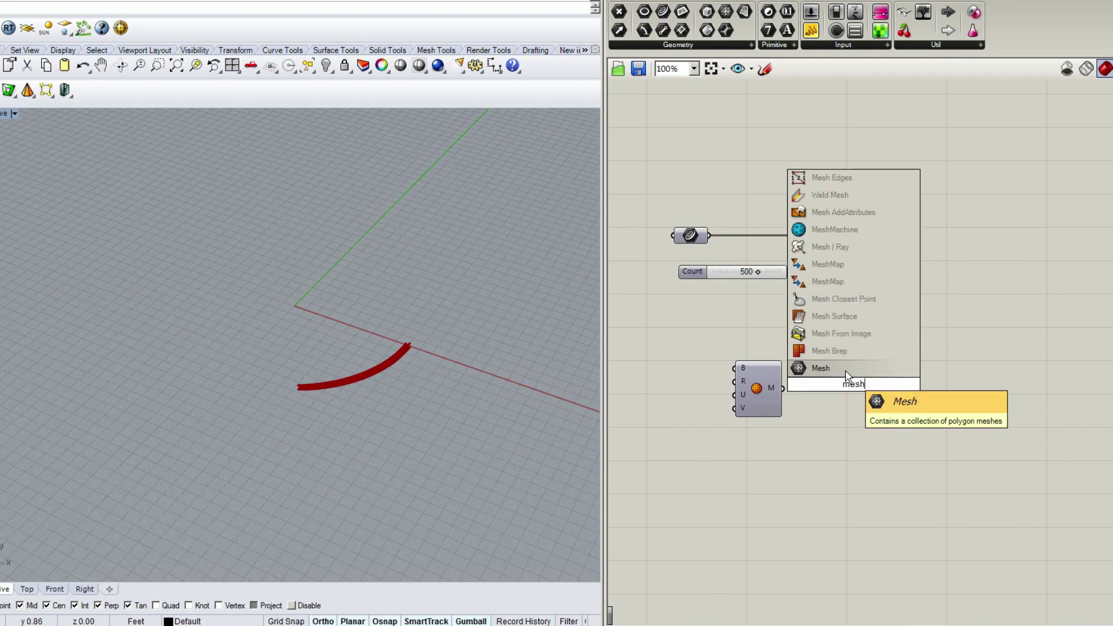
Add a Mesh parameter fed by the mesh sphere, and an OnMesh goal taking that mesh and the curve's division points
{"action": "left_click", "coordinate": [846, 371]}
{"action": "left_click_drag", "start_coordinate": [783, 389], "coordinate": [879, 395]}
{"action": "double_click", "coordinate": [983, 389]}
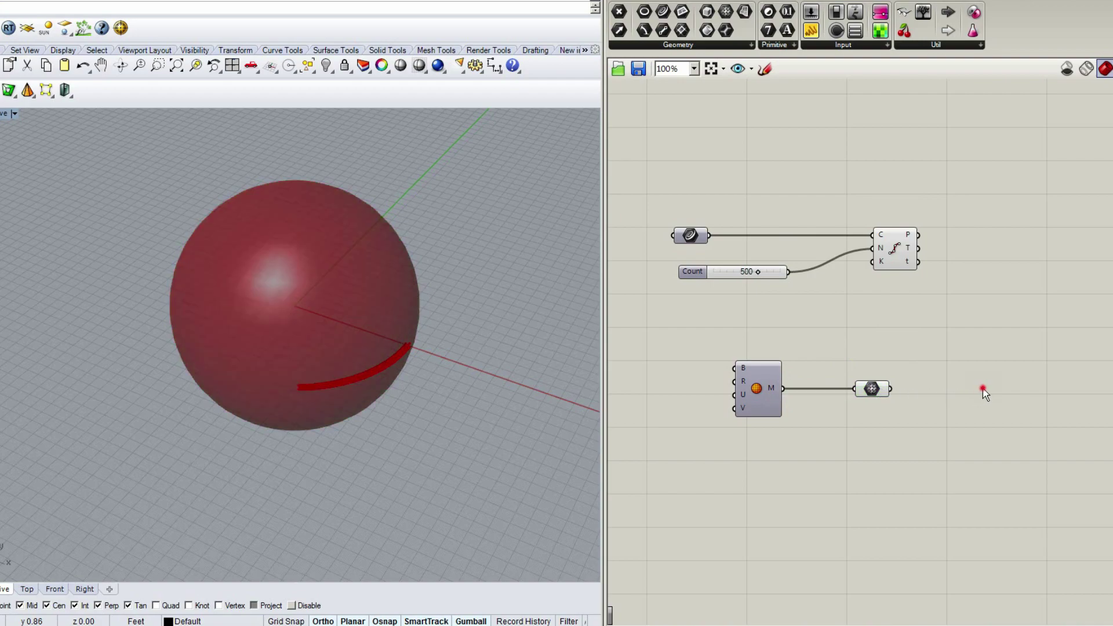
{"action": "type", "text": "onme"}
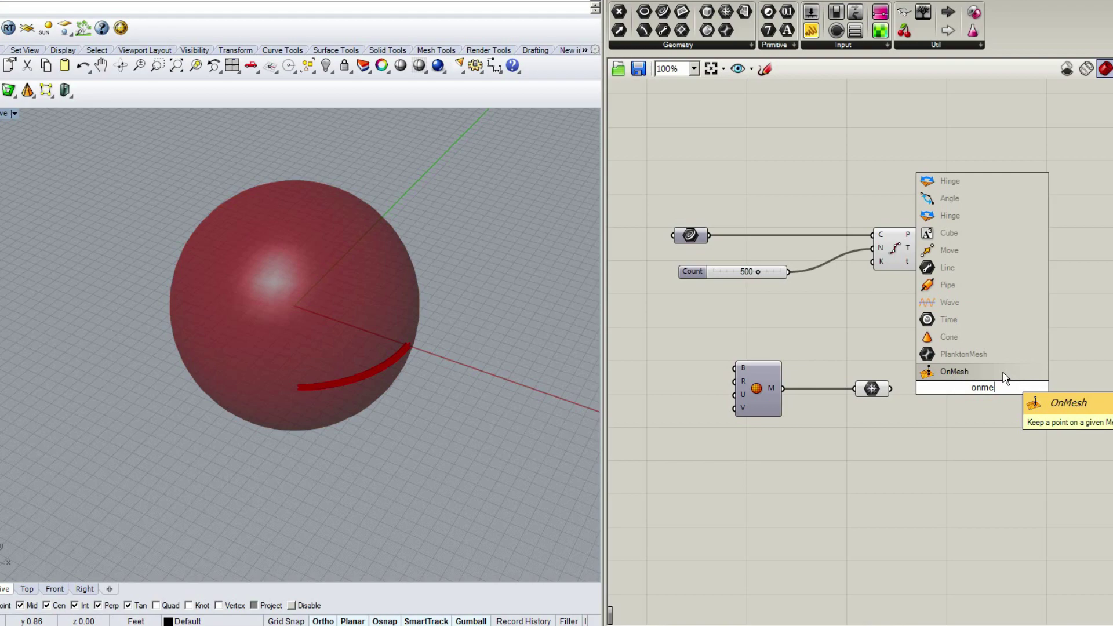
{"action": "left_click", "coordinate": [1005, 376]}
{"action": "left_click_drag", "start_coordinate": [986, 390], "coordinate": [1076, 389]}
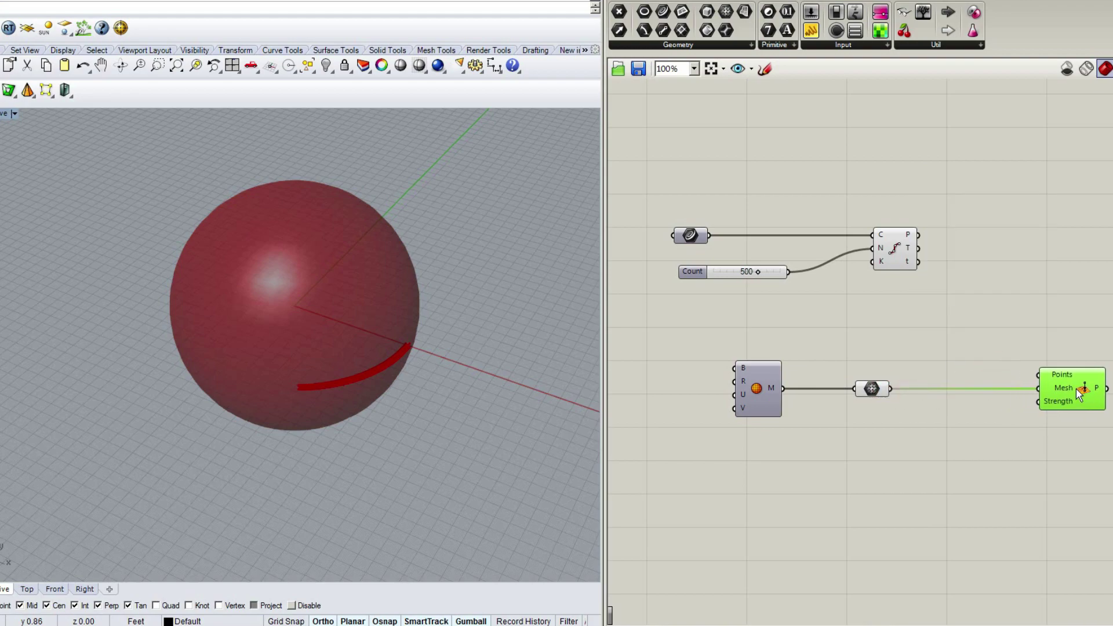
{"action": "left_click_drag", "start_coordinate": [919, 235], "coordinate": [1112, 387]}
{"action": "left_click", "coordinate": [1112, 312]}
Add a PolyLine component and connect the curve's division points to its vertices input
{"action": "right_click_drag", "start_coordinate": [1112, 312], "coordinate": [979, 312]}
{"action": "double_click", "coordinate": [910, 282]}
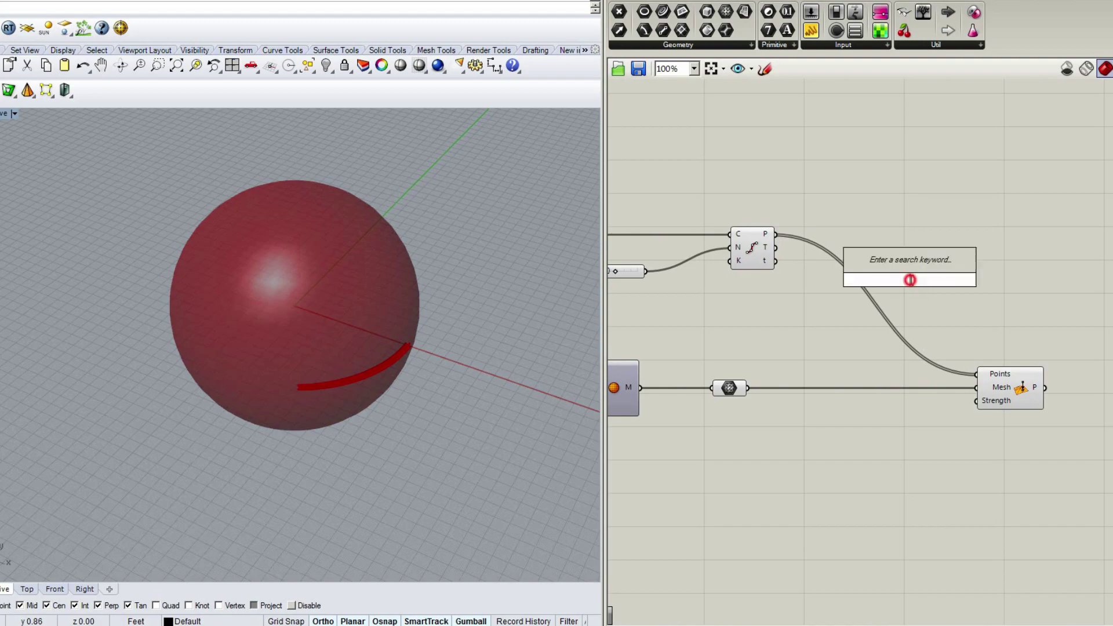
{"action": "type", "text": "polyline"}
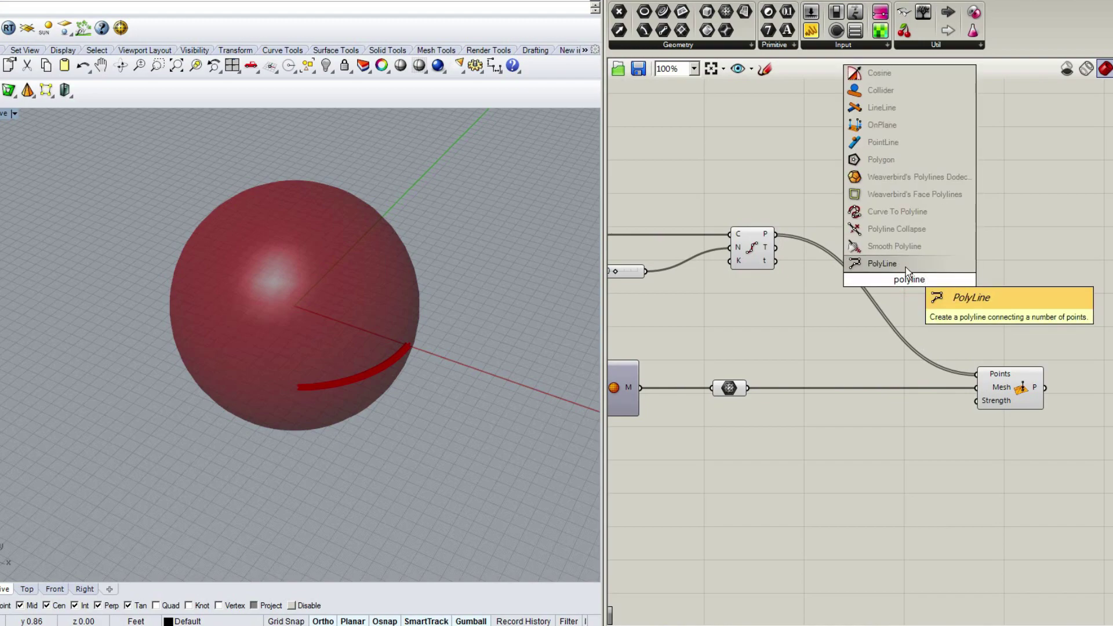
{"action": "left_click", "coordinate": [882, 264]}
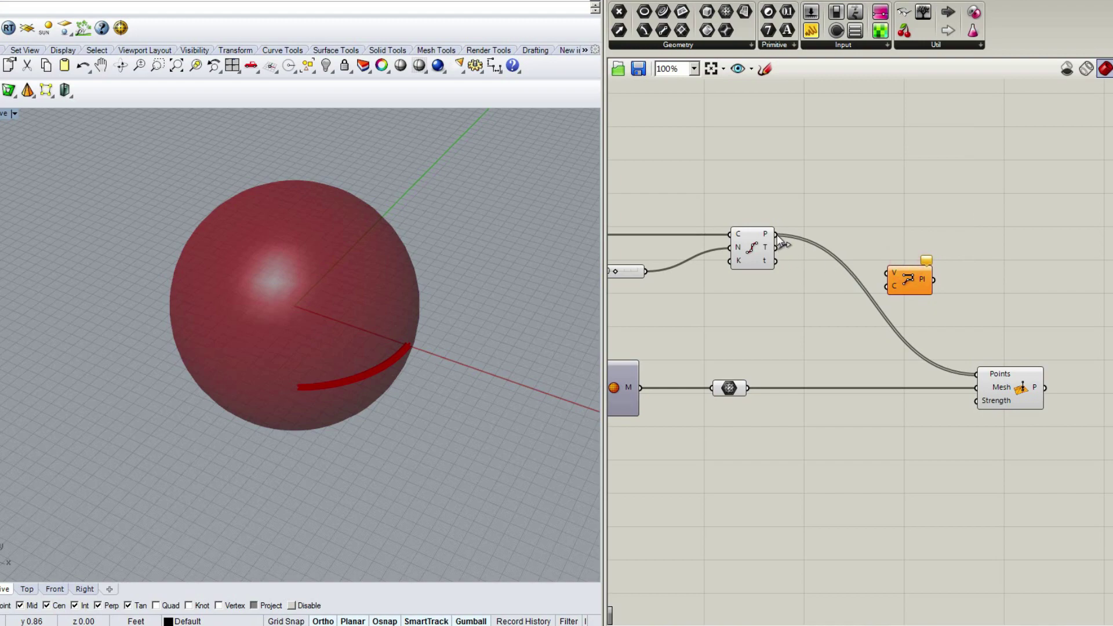
{"action": "left_click_drag", "start_coordinate": [777, 235], "coordinate": [889, 273]}
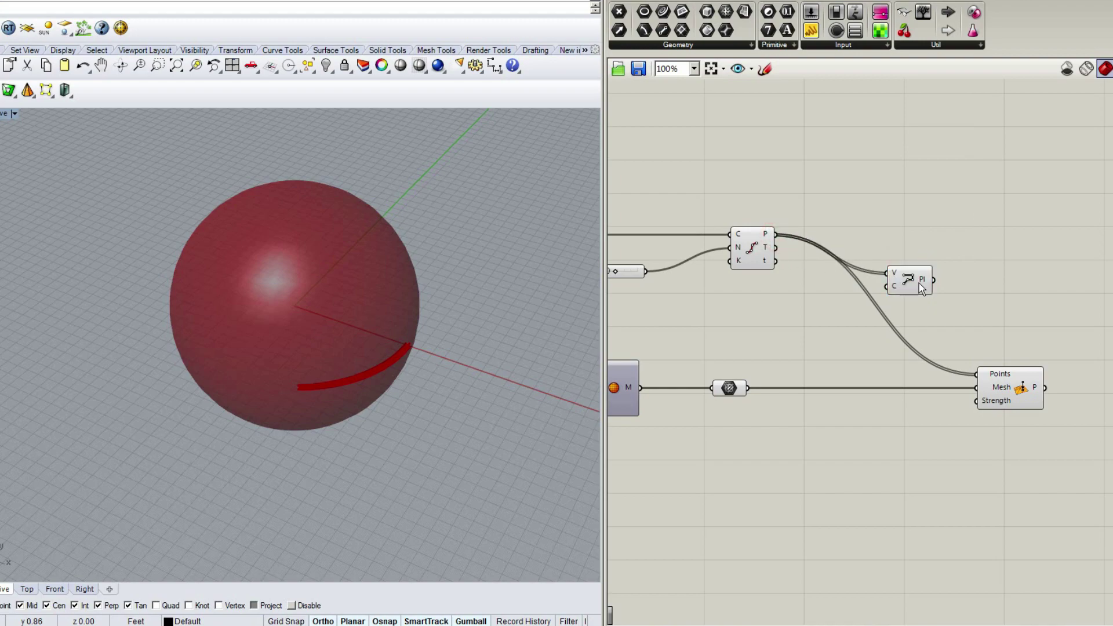
Add an Explode component after the PolyLine and feed the polyline into its curve input
{"action": "double_click", "coordinate": [986, 289]}
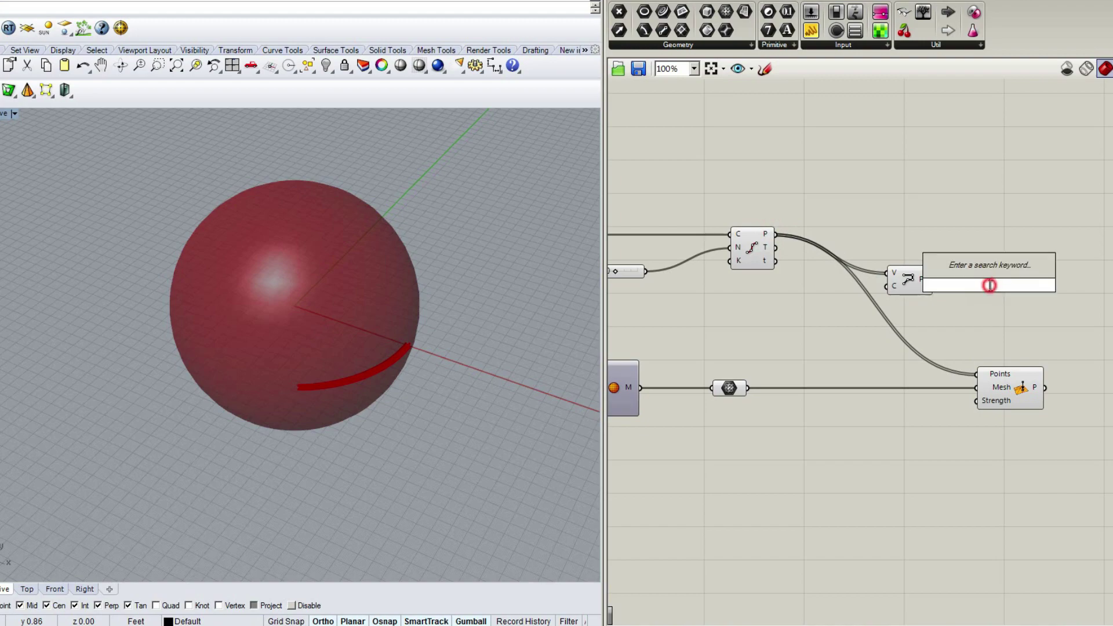
{"action": "type", "text": "explode"}
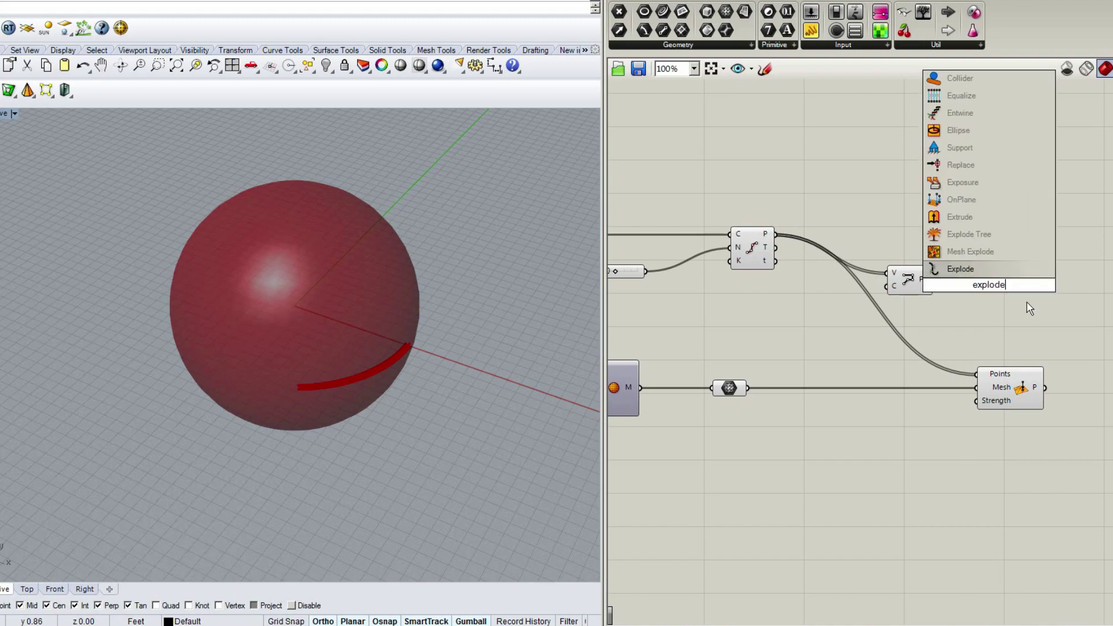
{"action": "left_click", "coordinate": [1015, 271]}
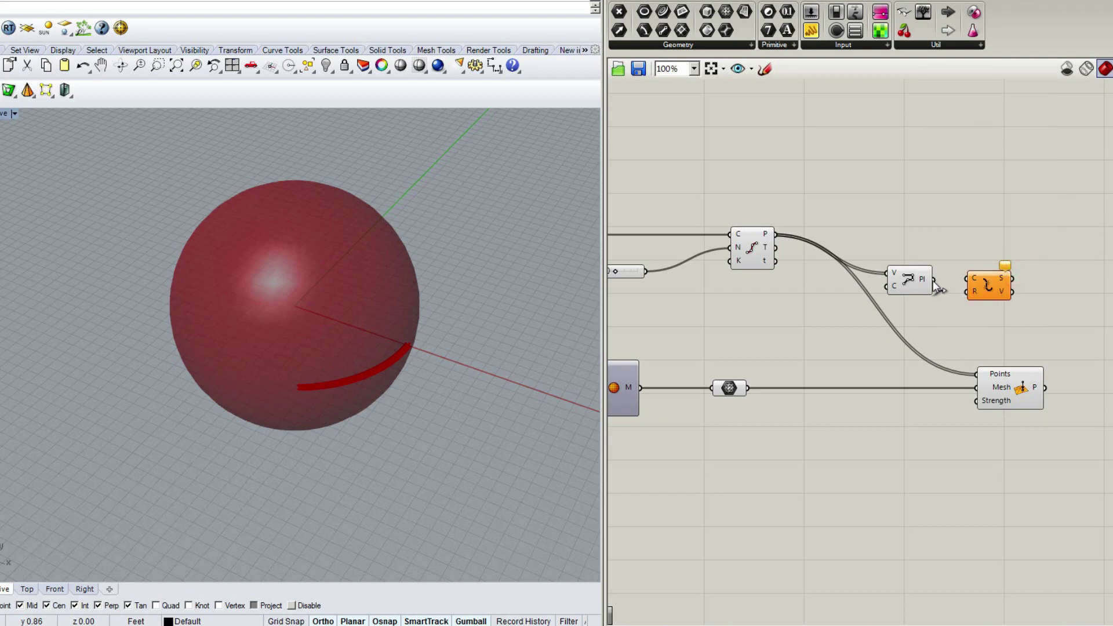
{"action": "left_click_drag", "start_coordinate": [931, 282], "coordinate": [1037, 294]}
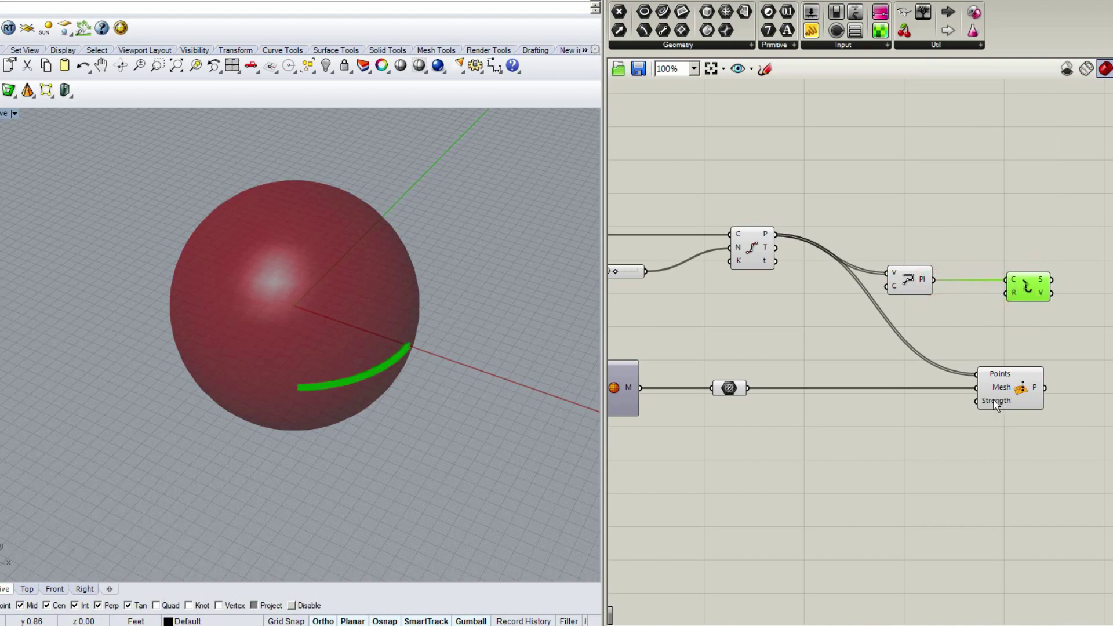
Add a number slider ranging from 50 to 150, connect it to OnMesh's Strength input and set it to 100
{"action": "double_click", "coordinate": [933, 419]}
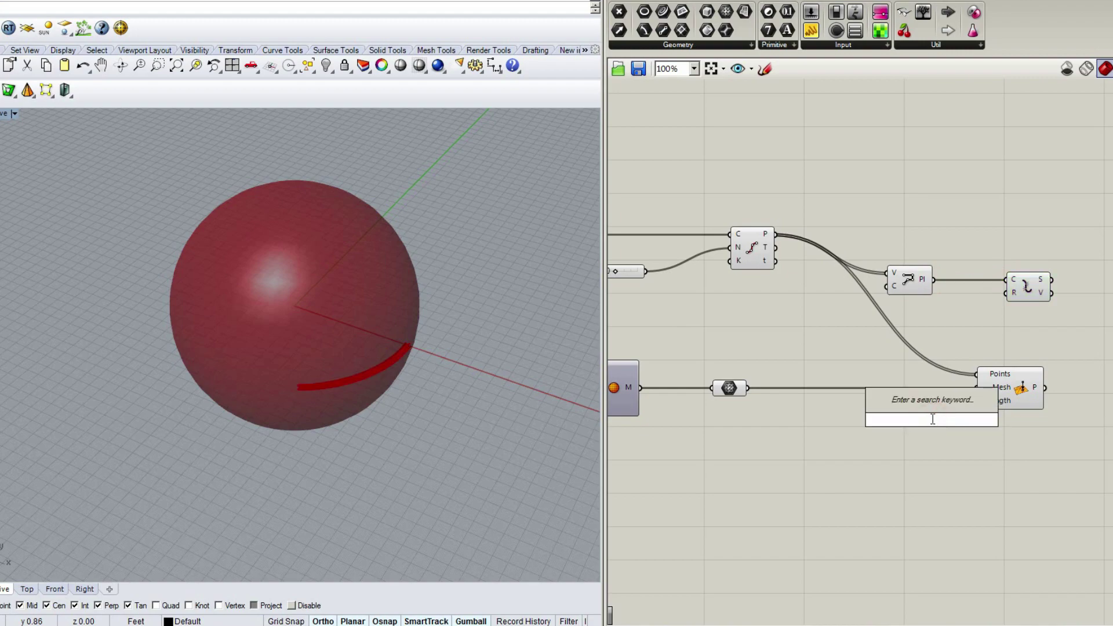
{"action": "type", "text": "50<150"}
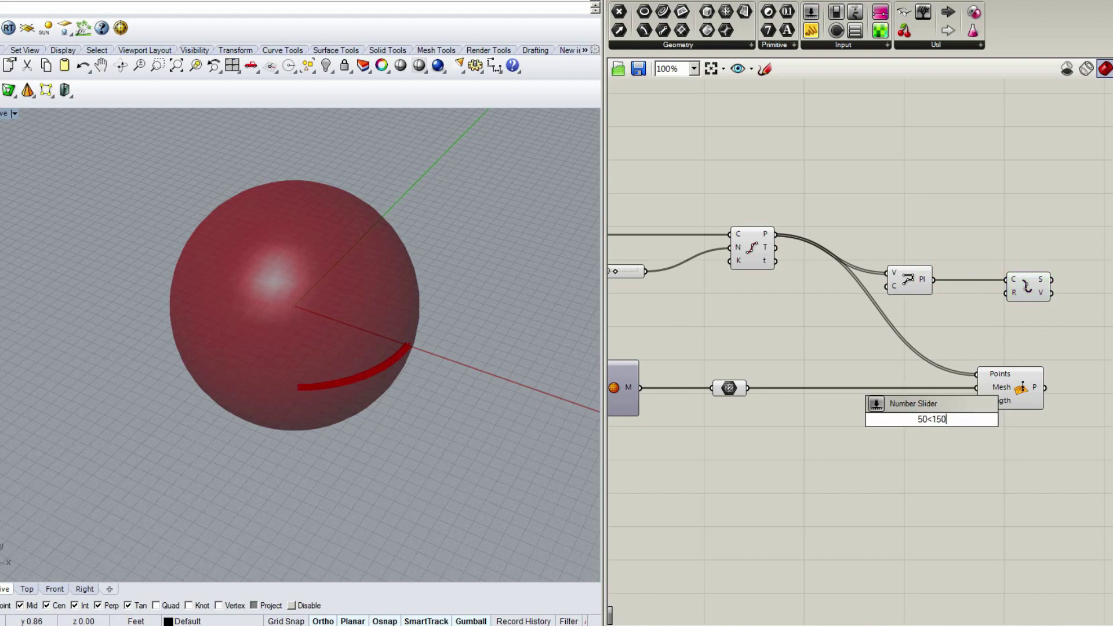
{"action": "key", "text": "Return"}
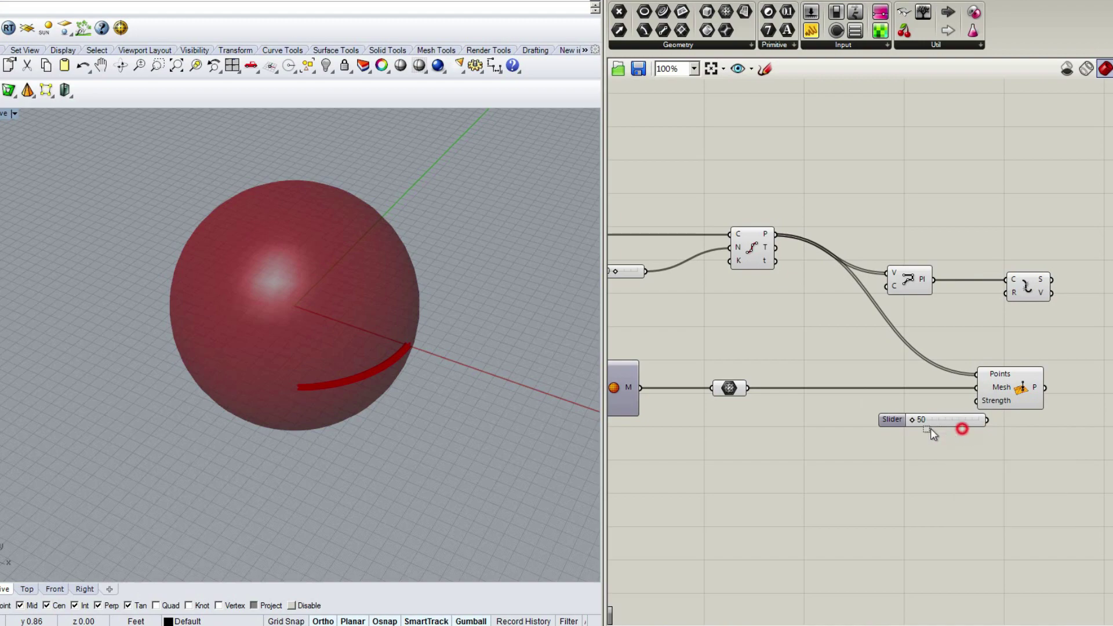
{"action": "left_click_drag", "start_coordinate": [957, 418], "coordinate": [977, 403]}
{"action": "left_click_drag", "start_coordinate": [939, 448], "coordinate": [924, 423]}
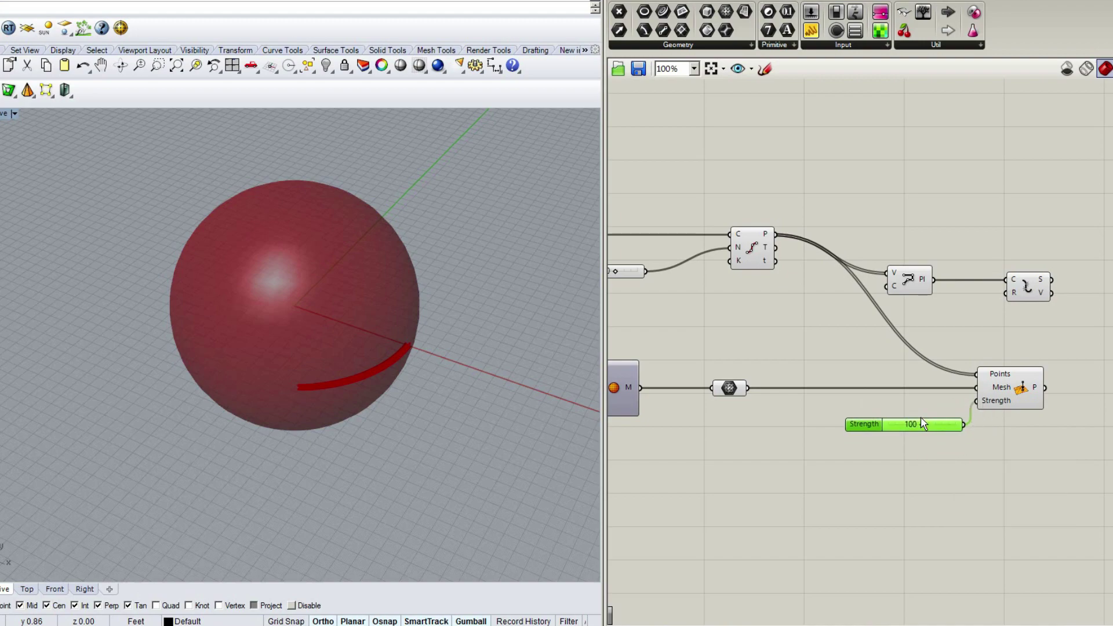
{"action": "left_click", "coordinate": [1033, 303]}
Add a Length(Line) goal and connect the exploded polyline segments to its Line input
{"action": "right_click_drag", "start_coordinate": [1035, 302], "coordinate": [875, 302]}
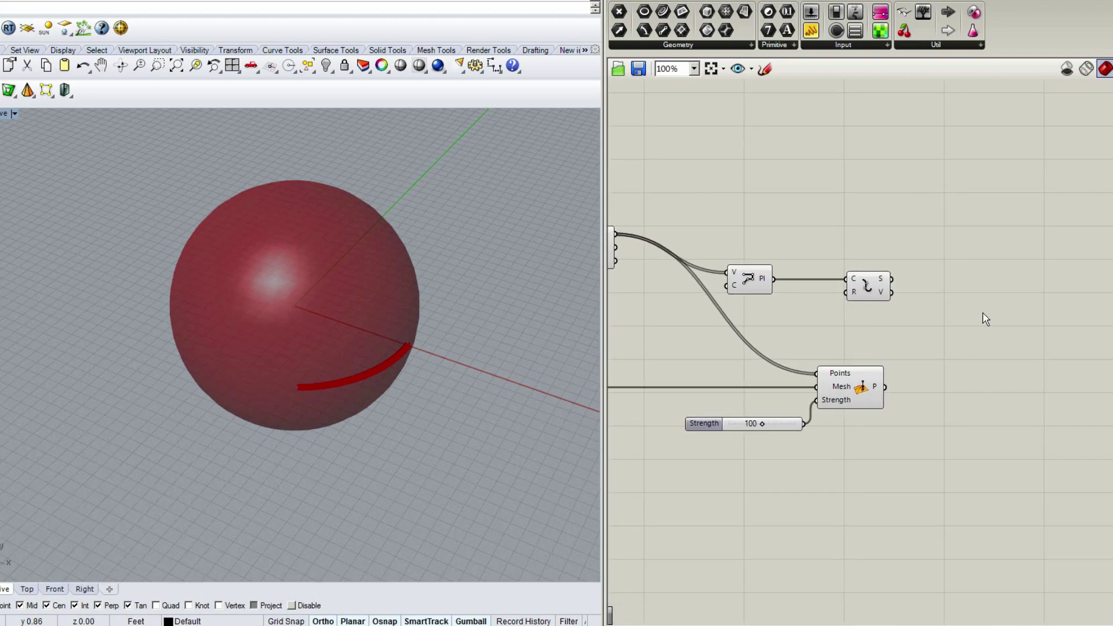
{"action": "double_click", "coordinate": [981, 304]}
{"action": "type", "text": "length"}
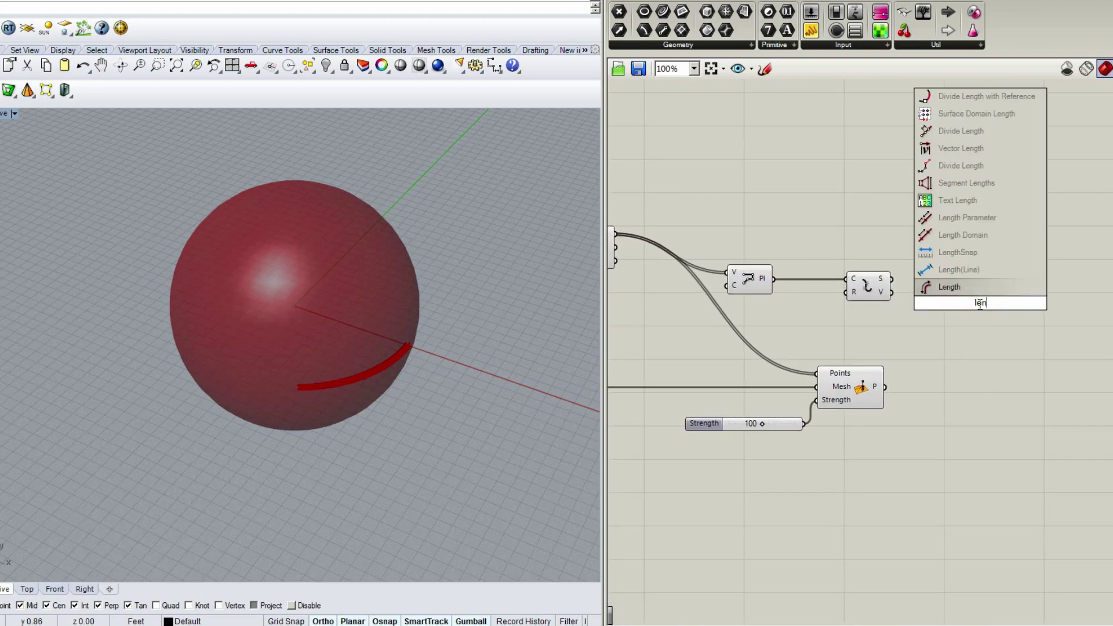
{"action": "left_click", "coordinate": [1000, 270]}
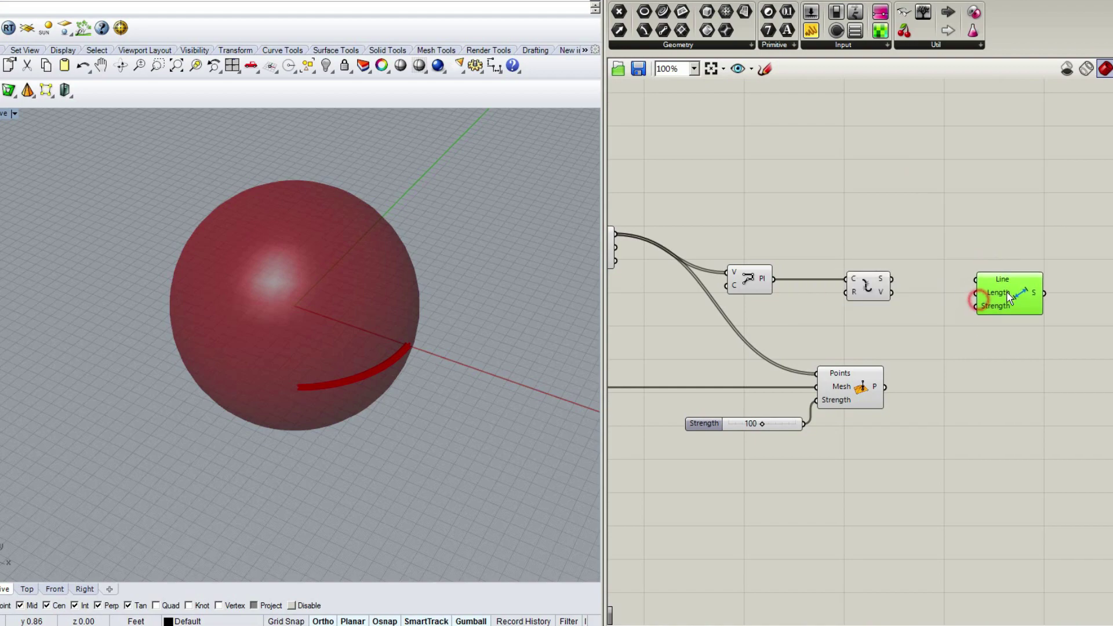
{"action": "left_click_drag", "start_coordinate": [894, 279], "coordinate": [1082, 292]}
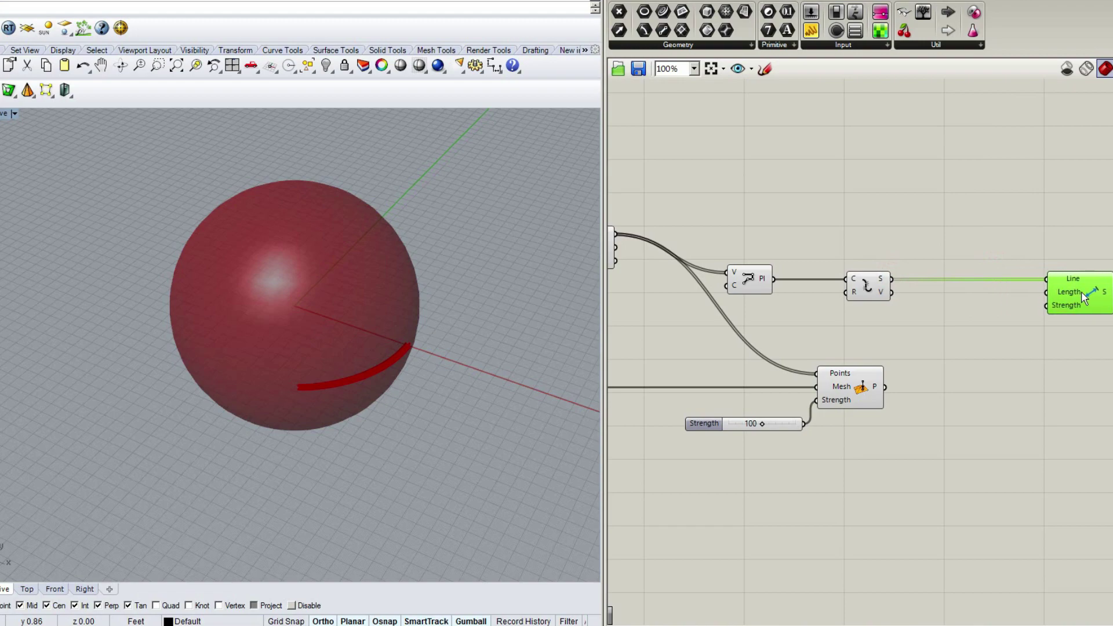
{"action": "left_click", "coordinate": [1011, 225]}
Add a curve Length component above Explode and feed it the exploded segments
{"action": "right_click_drag", "start_coordinate": [972, 344], "coordinate": [964, 379]}
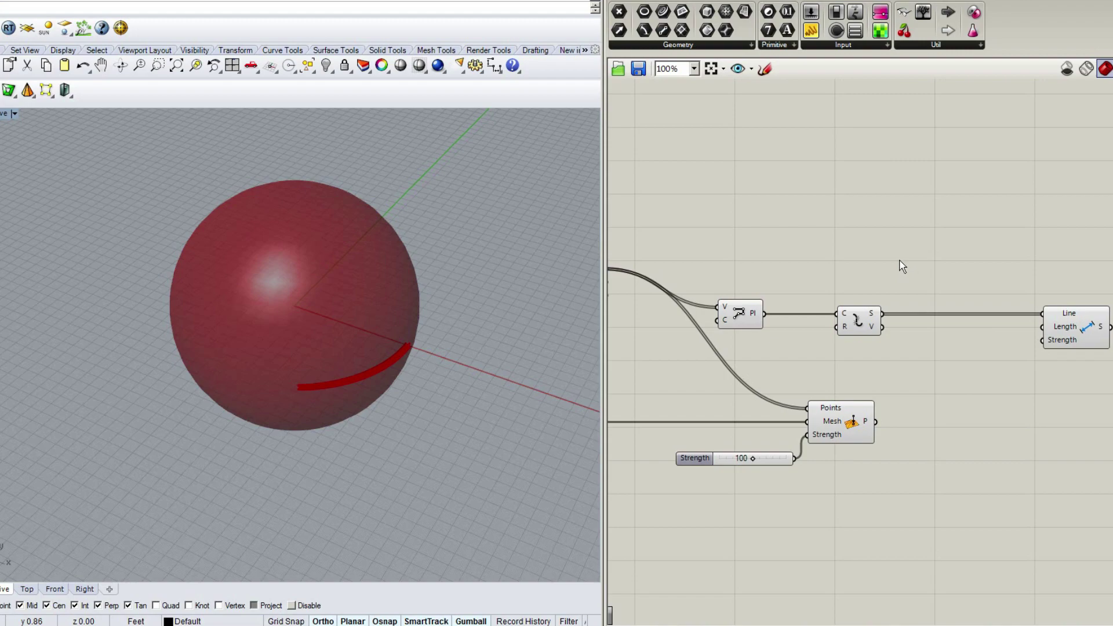
{"action": "double_click", "coordinate": [838, 232]}
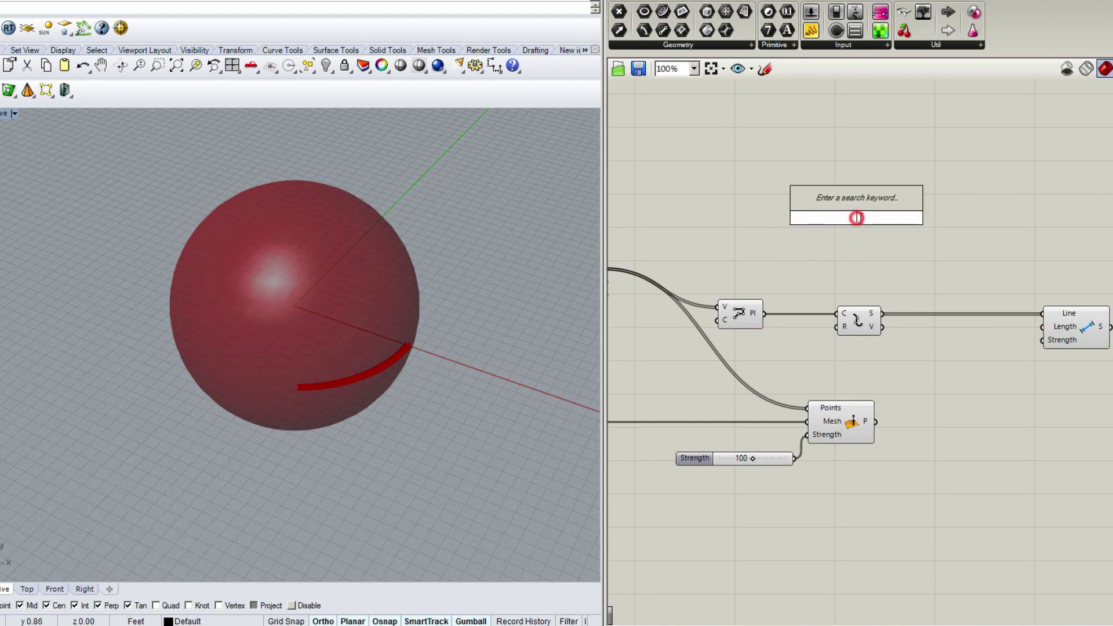
{"action": "type", "text": "length"}
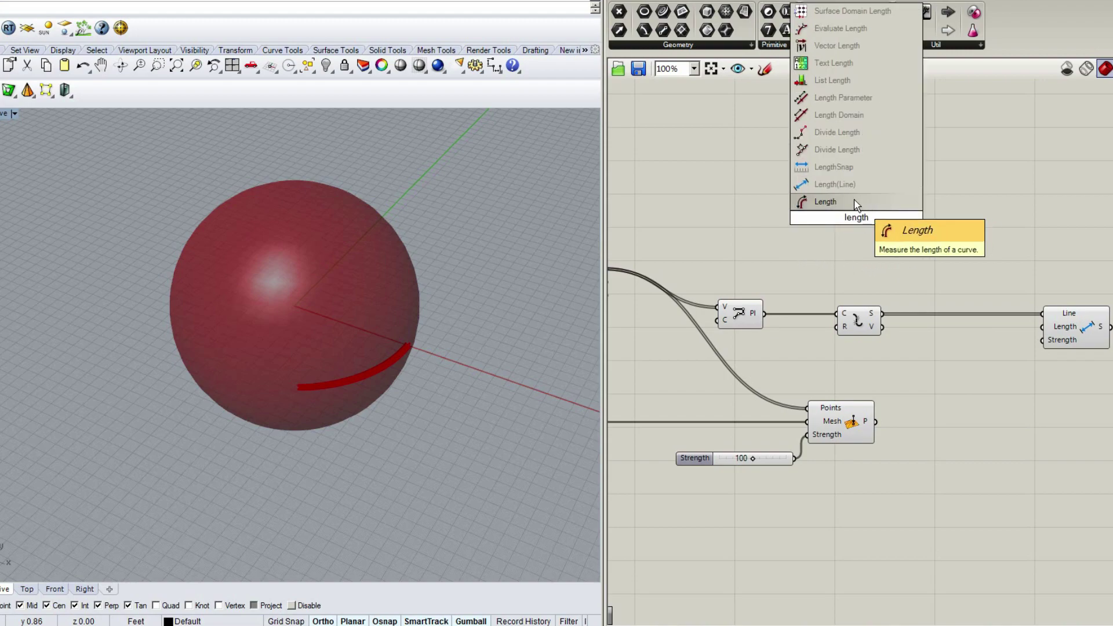
{"action": "left_click", "coordinate": [851, 203]}
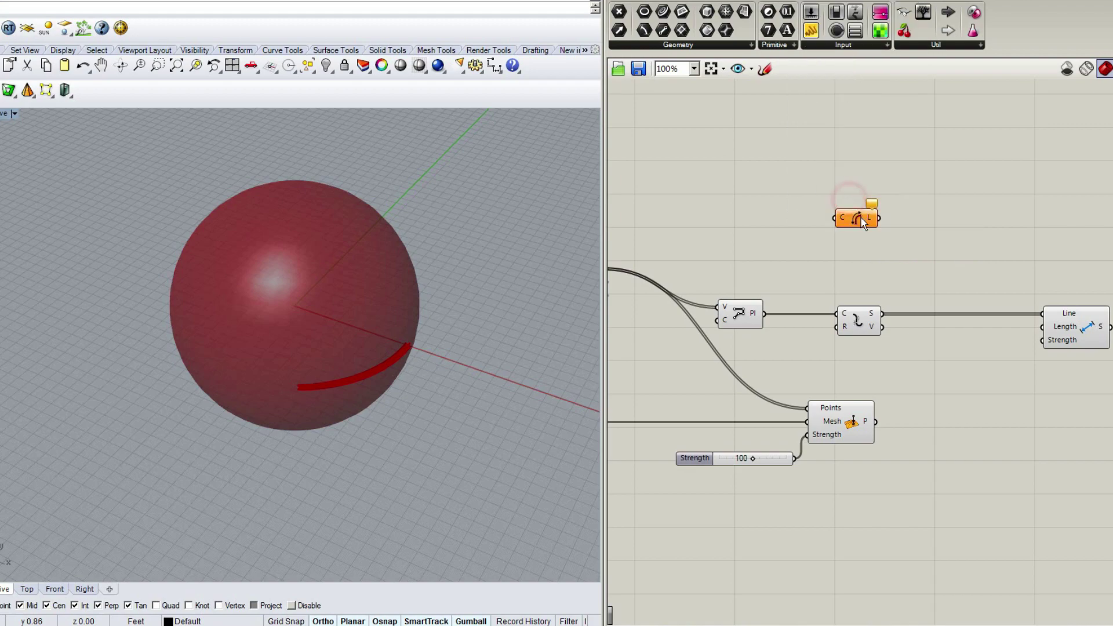
{"action": "left_click_drag", "start_coordinate": [882, 227], "coordinate": [900, 187]}
Add a List Item component and connect the segment lengths to its list input
{"action": "double_click", "coordinate": [970, 203]}
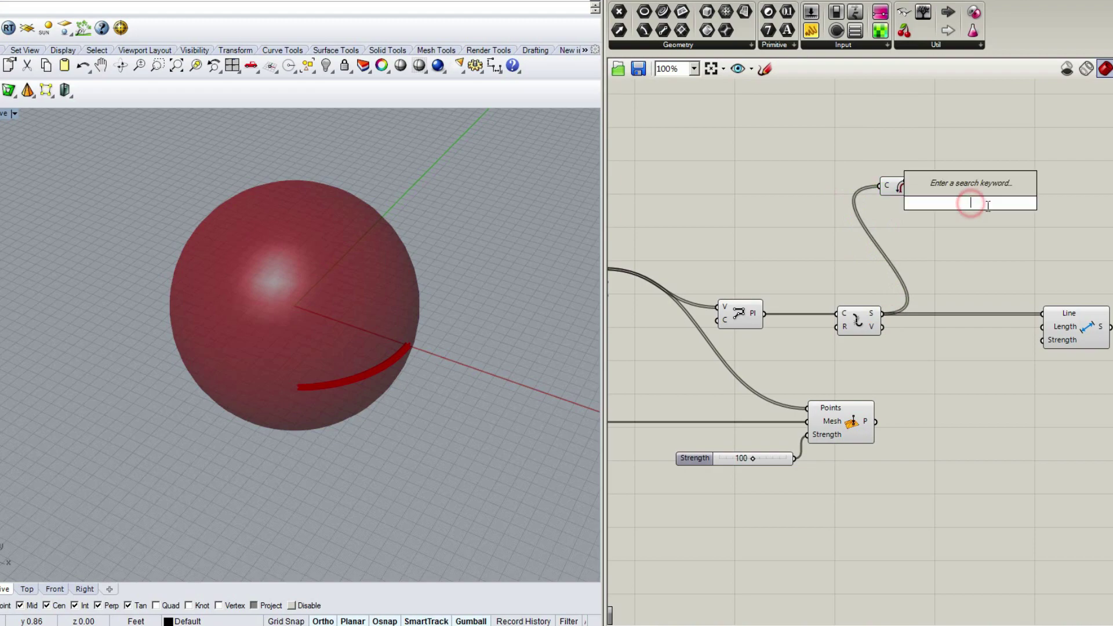
{"action": "type", "text": "listitem"}
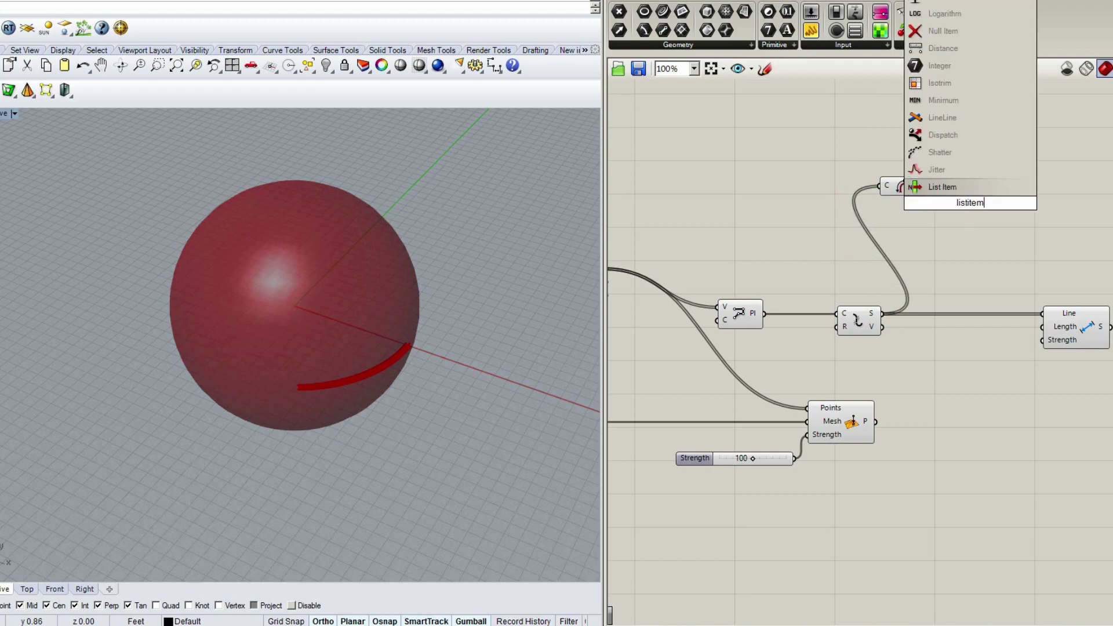
{"action": "key", "text": "Return"}
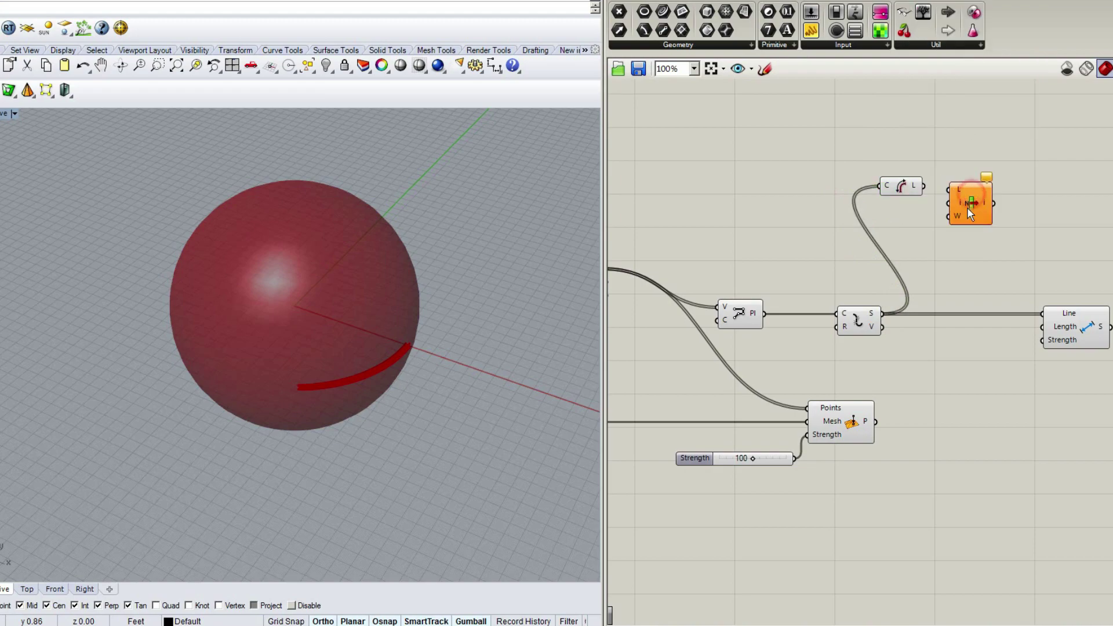
{"action": "left_click_drag", "start_coordinate": [962, 186], "coordinate": [1010, 186]}
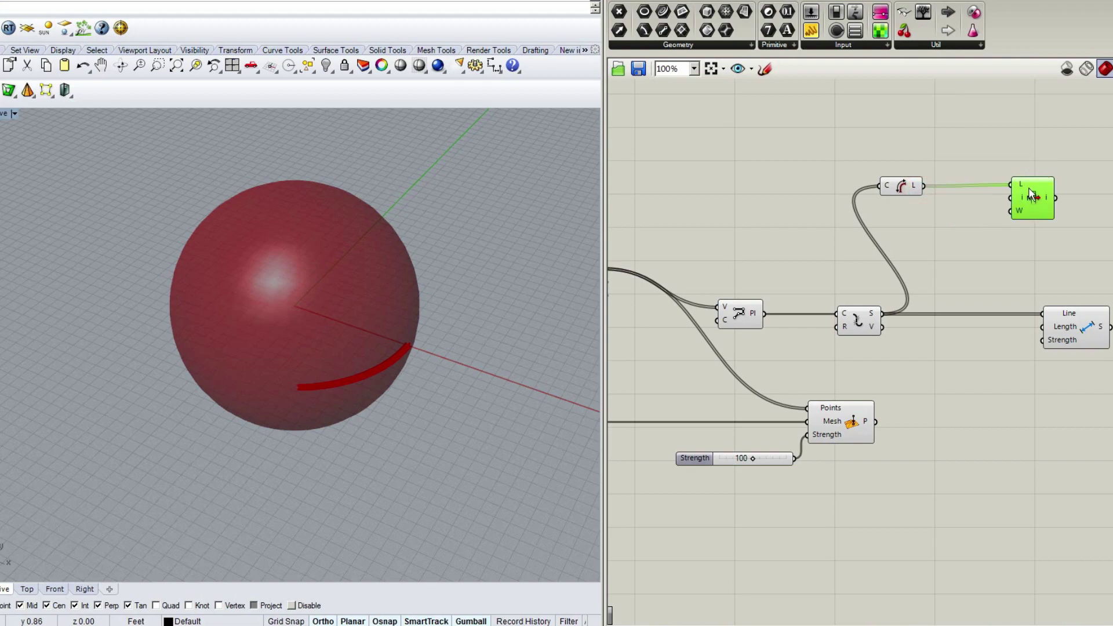
{"action": "left_click", "coordinate": [1081, 221]}
Add a Multiplication component beside the List Item component
{"action": "right_click_drag", "start_coordinate": [1081, 221], "coordinate": [998, 228]}
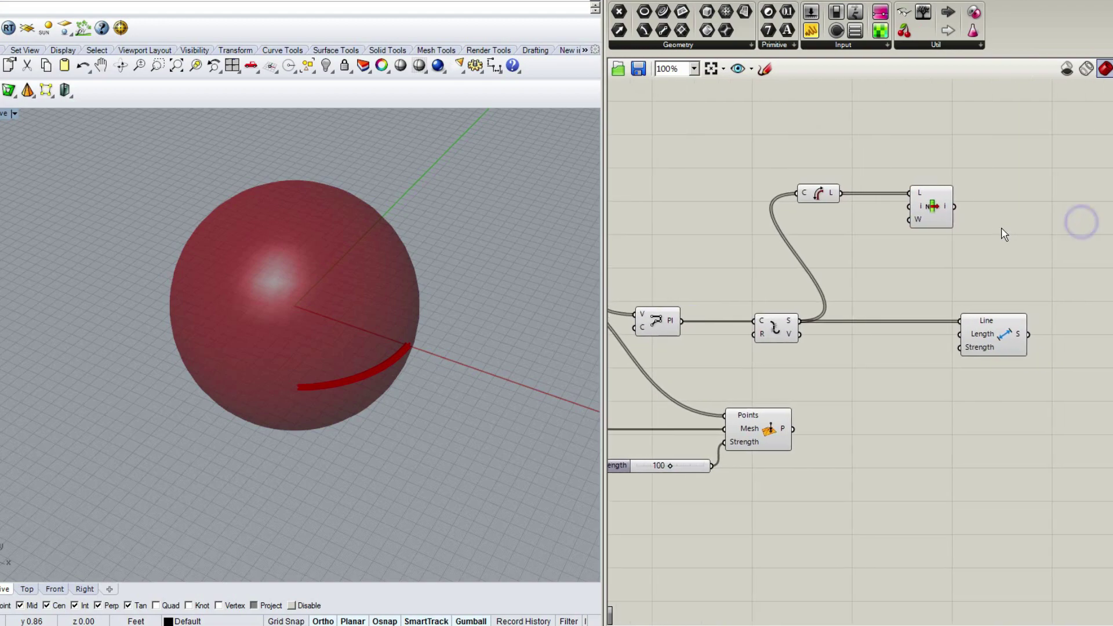
{"action": "double_click", "coordinate": [1017, 224]}
{"action": "type", "text": "multi"}
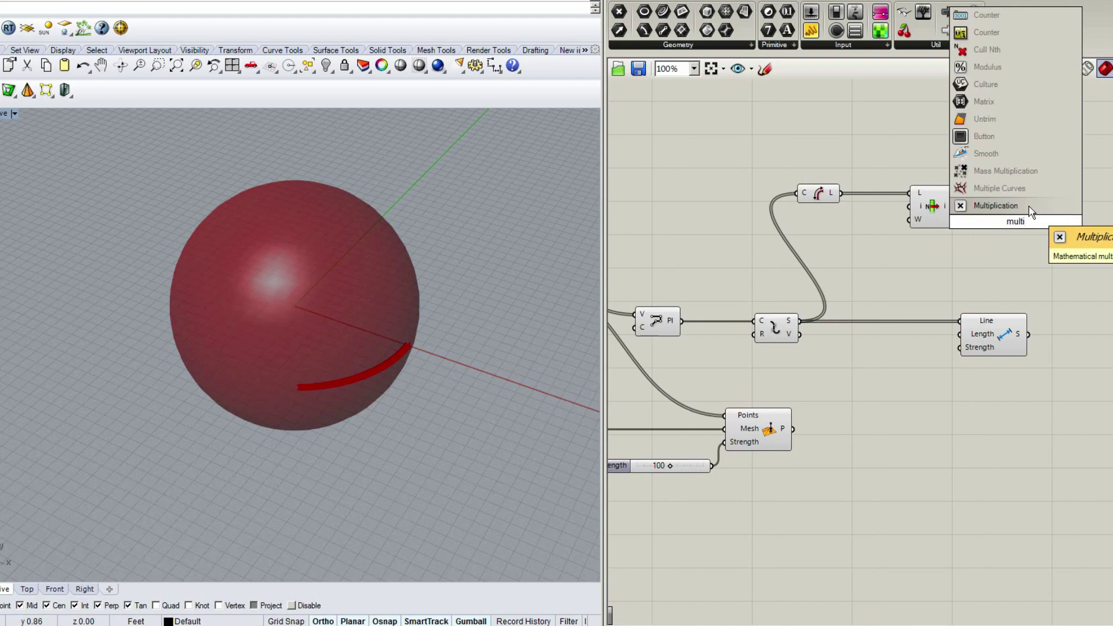
{"action": "left_click", "coordinate": [996, 206]}
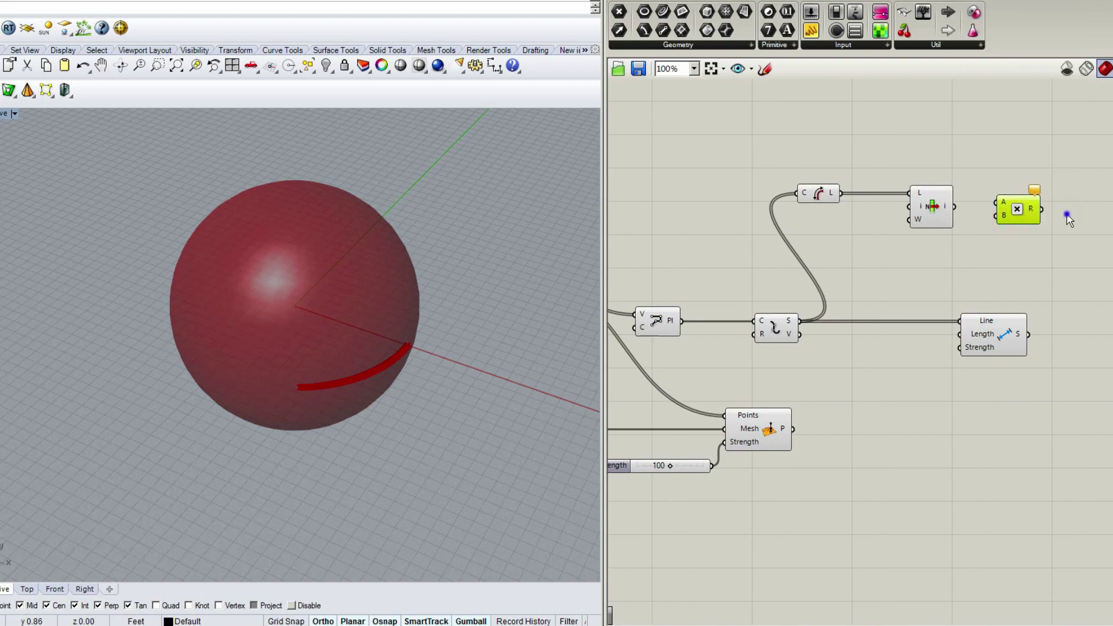
Duplicate the Multiplication component so that two of them are on the canvas
{"action": "right_click_drag", "start_coordinate": [1102, 229], "coordinate": [1020, 240]}
{"action": "left_click", "coordinate": [944, 223]}
{"action": "key", "text": "ctrl+c"}
{"action": "key", "text": "ctrl+v"}
{"action": "left_click", "coordinate": [1022, 229]}
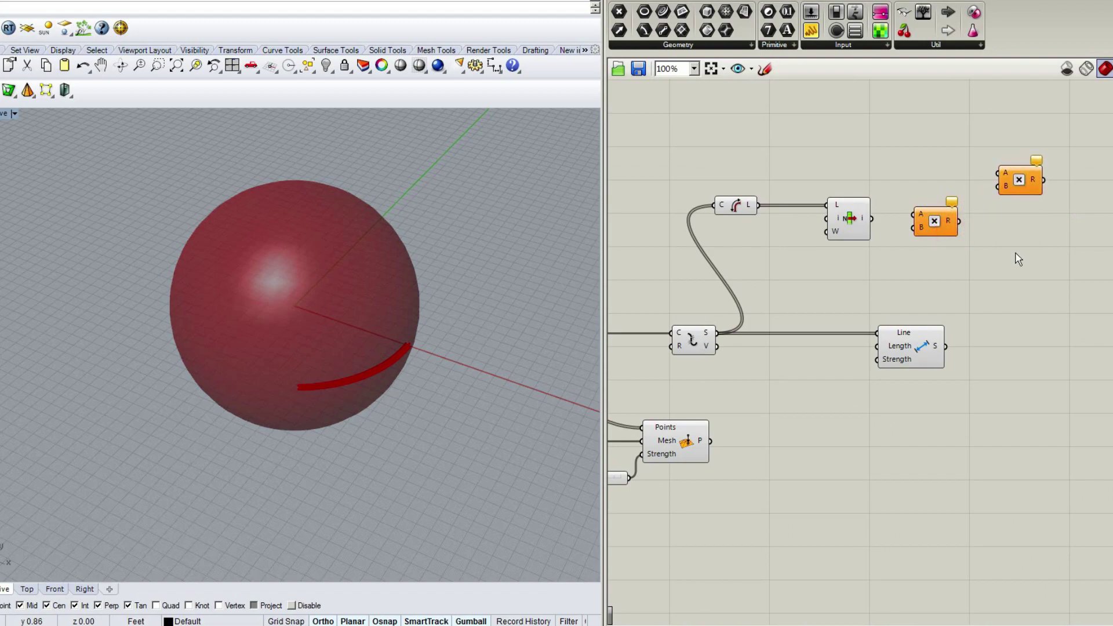
Add a number slider ranging from 0 to 200, connect it to the first Multiplication's A input and set it to 50
{"action": "double_click", "coordinate": [852, 283]}
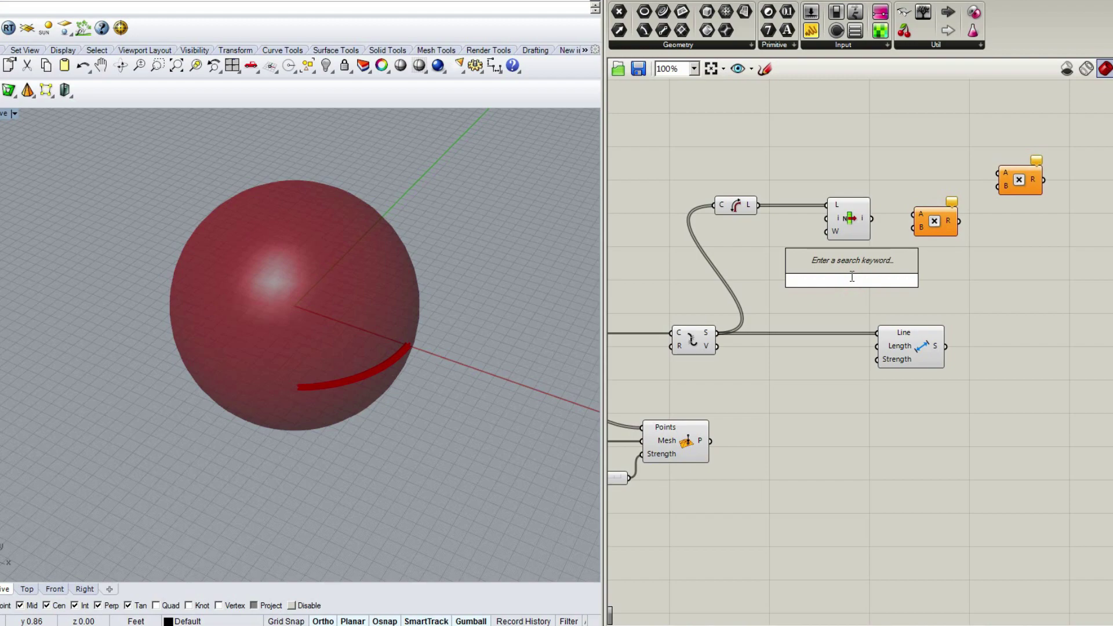
{"action": "type", "text": "0<200"}
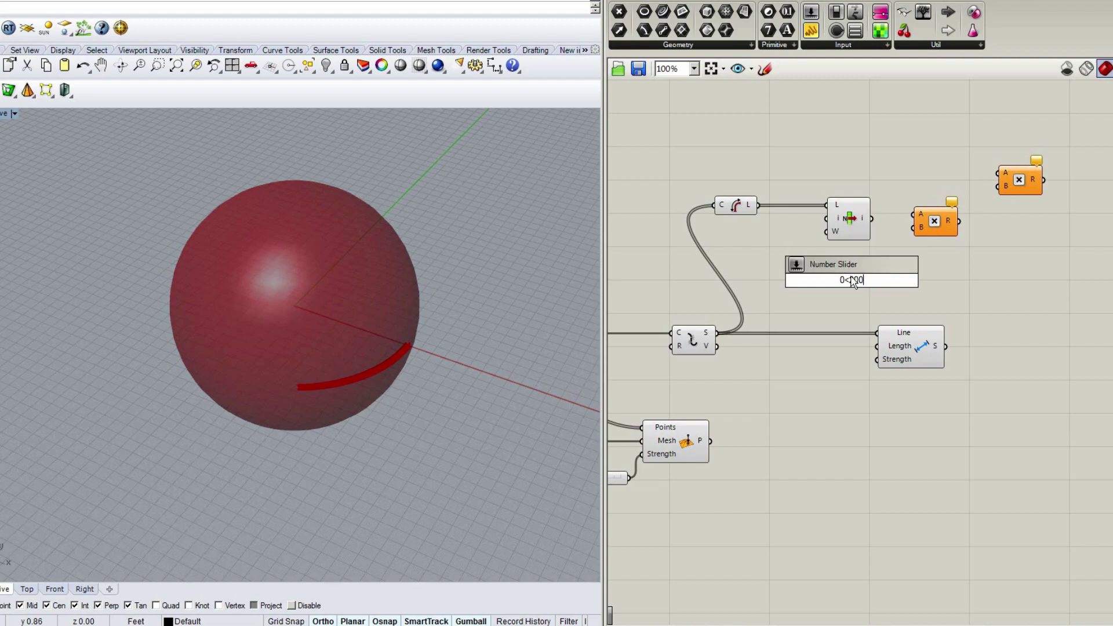
{"action": "key", "text": "Return"}
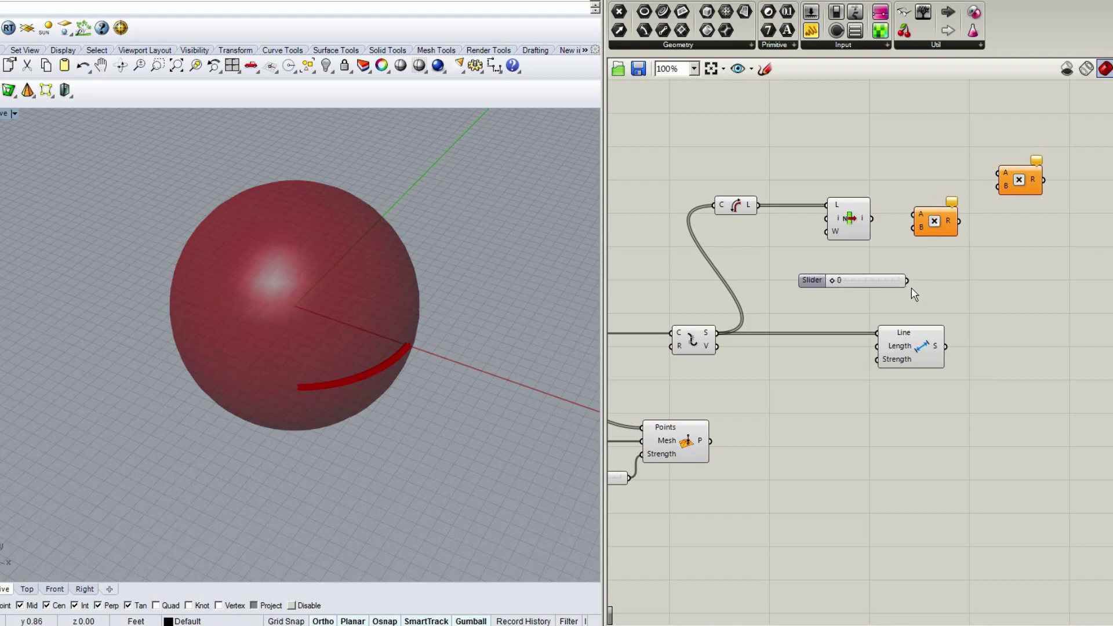
{"action": "left_click_drag", "start_coordinate": [905, 239], "coordinate": [913, 215]}
{"action": "left_click_drag", "start_coordinate": [855, 283], "coordinate": [808, 283]}
{"action": "double_click", "coordinate": [777, 280]}
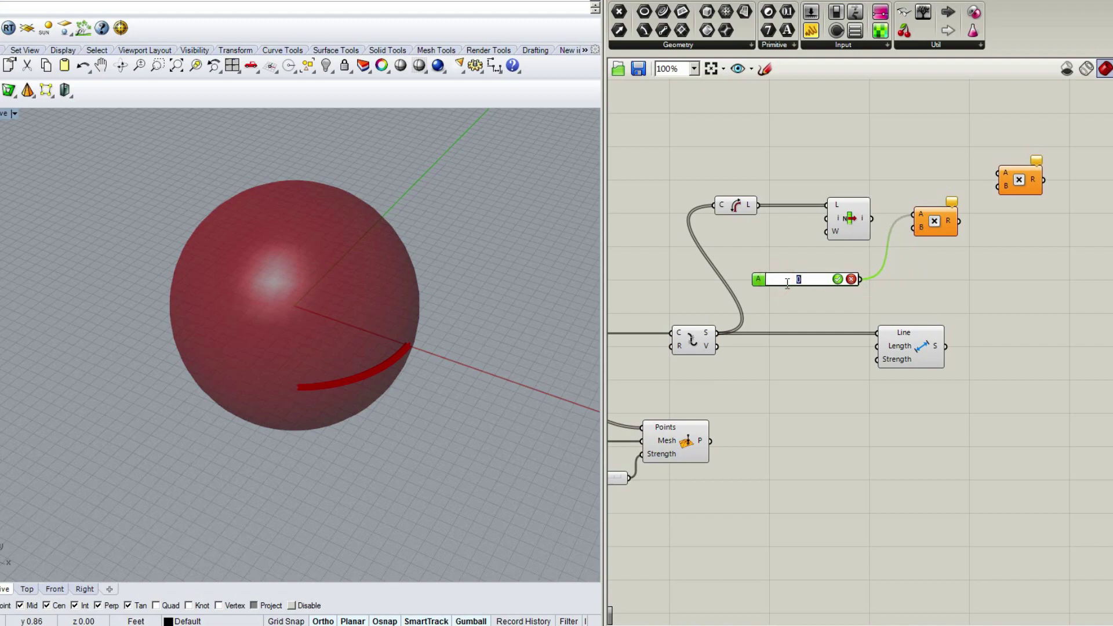
{"action": "type", "text": "50"}
{"action": "key", "text": "Return"}
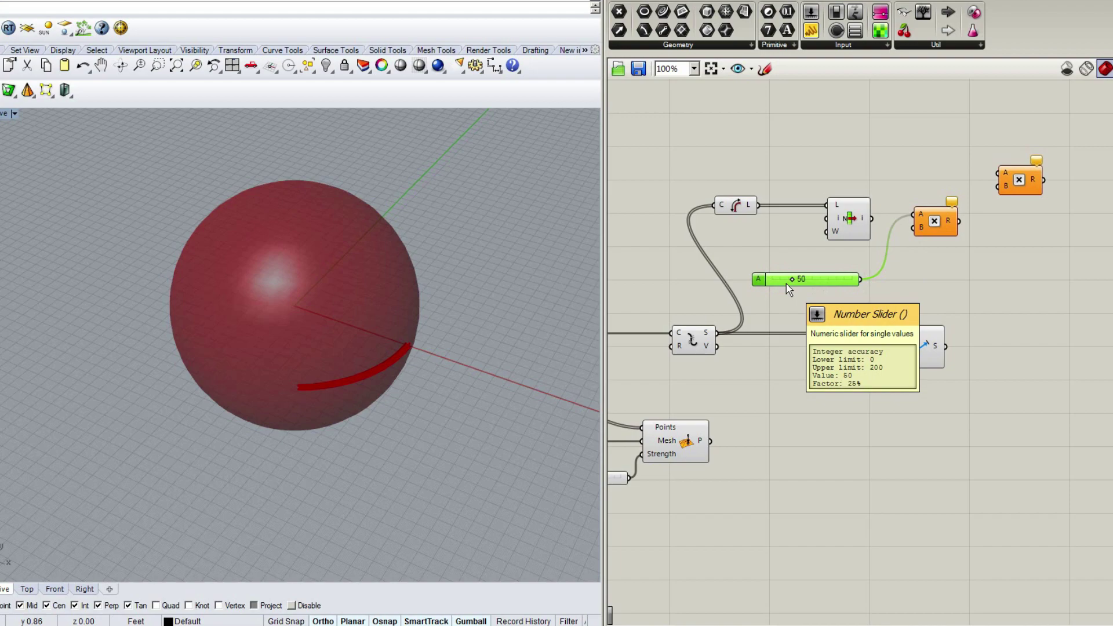
Wire the List Item output into the first Multiplication's B, and its result into the goal's Length input and the second Multiplication's B
{"action": "left_click_drag", "start_coordinate": [872, 218], "coordinate": [915, 228]}
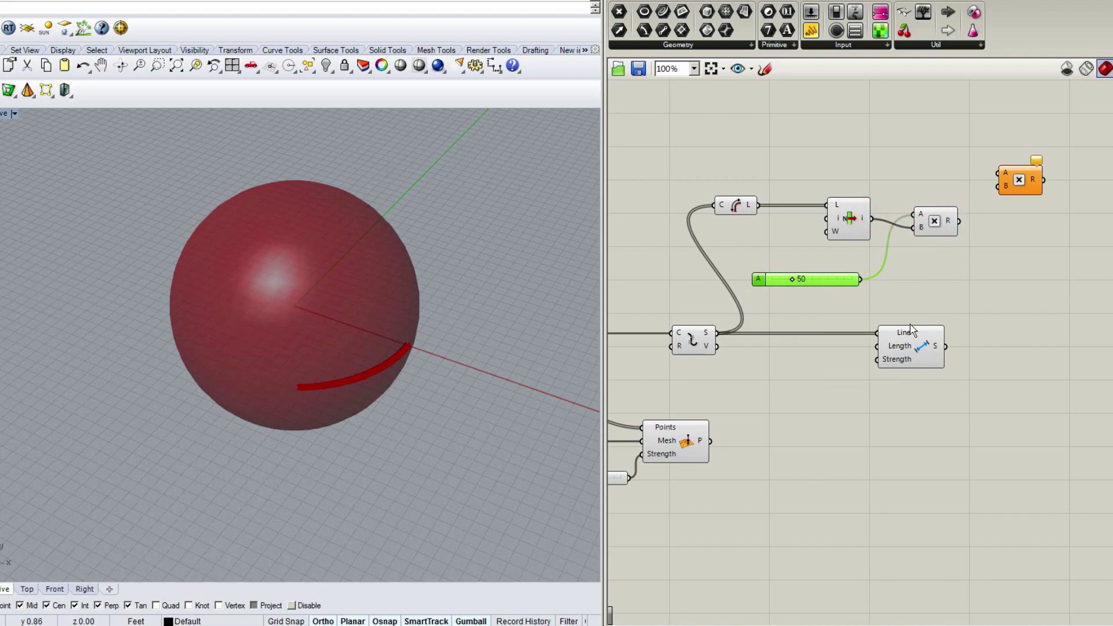
{"action": "left_click_drag", "start_coordinate": [878, 347], "coordinate": [999, 187]}
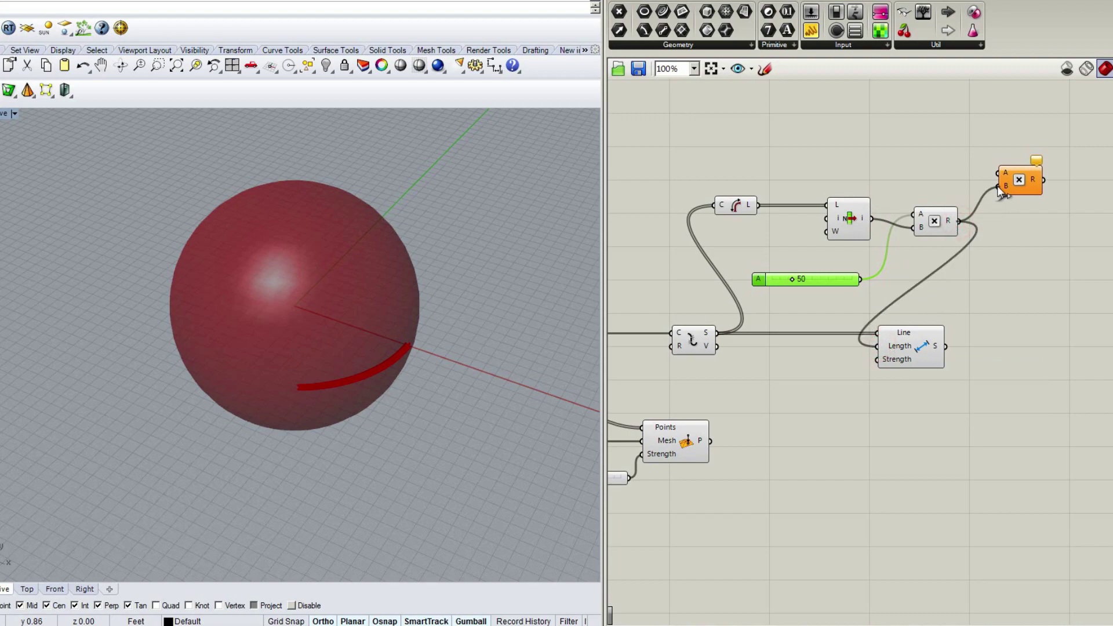
Feed the second Multiplication's A input from a Number parameter driven by a 0.5 slider
{"action": "double_click", "coordinate": [920, 171]}
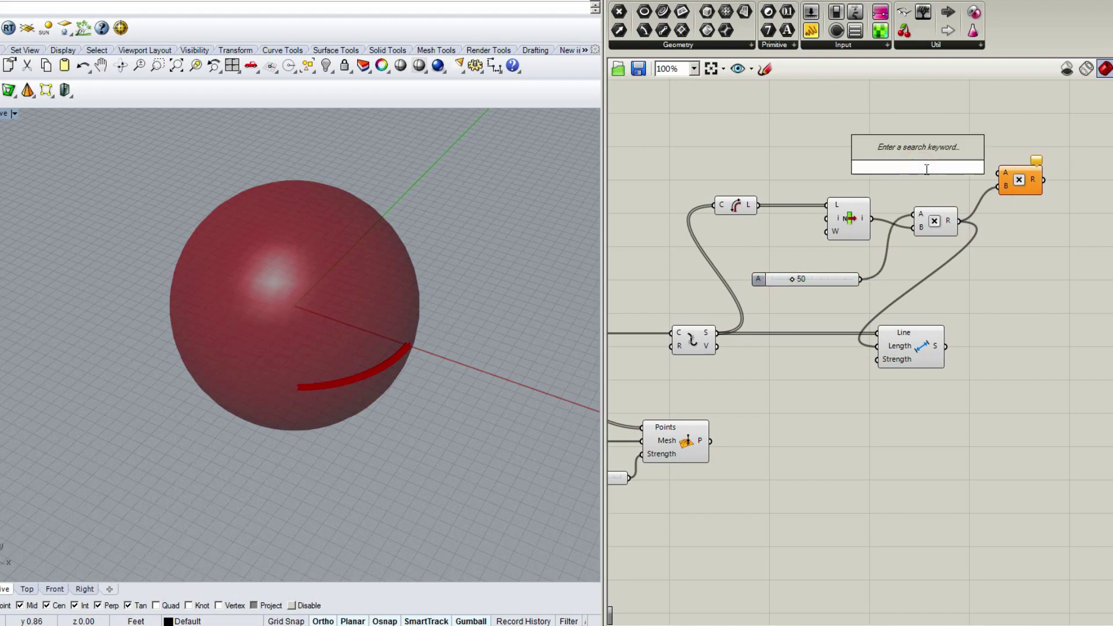
{"action": "type", "text": "number"}
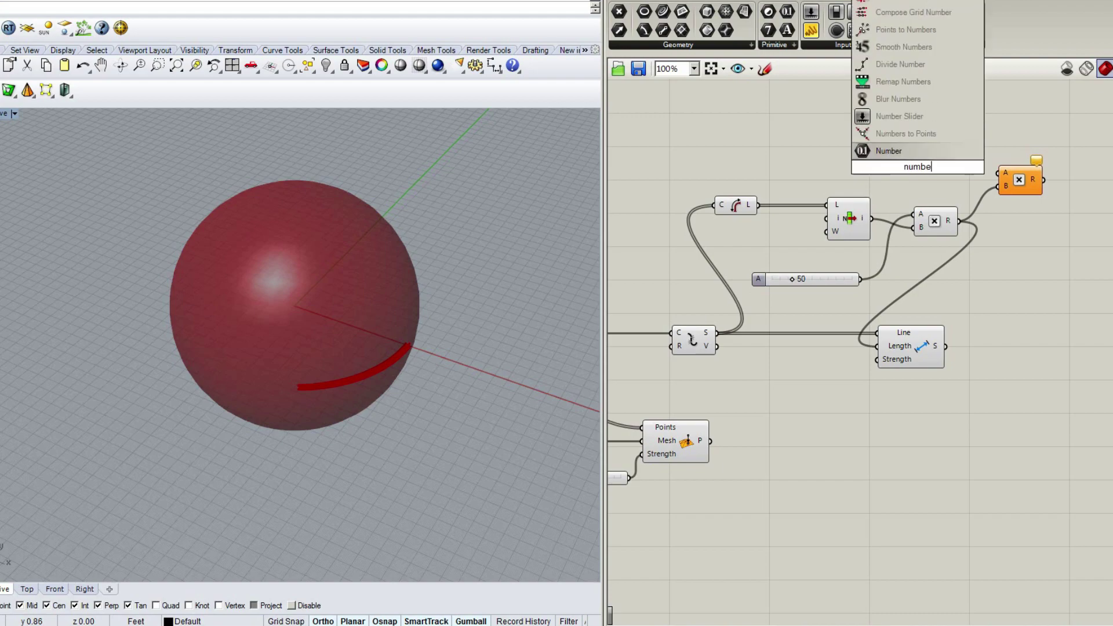
{"action": "key", "text": "Return"}
{"action": "mouse_move", "coordinate": [937, 167]}
{"action": "left_mouse_down"}
{"action": "mouse_move", "coordinate": [1014, 174]}
{"action": "mouse_move", "coordinate": [939, 176]}
{"action": "left_mouse_up"}
{"action": "double_click", "coordinate": [887, 174]}
{"action": "type", "text": "0.5"}
{"action": "left_click", "coordinate": [913, 154]}
{"action": "mouse_move", "coordinate": [909, 174]}
{"action": "left_mouse_down"}
{"action": "mouse_move", "coordinate": [876, 162]}
{"action": "mouse_move", "coordinate": [921, 175]}
{"action": "left_mouse_up"}
{"action": "left_click", "coordinate": [907, 163]}
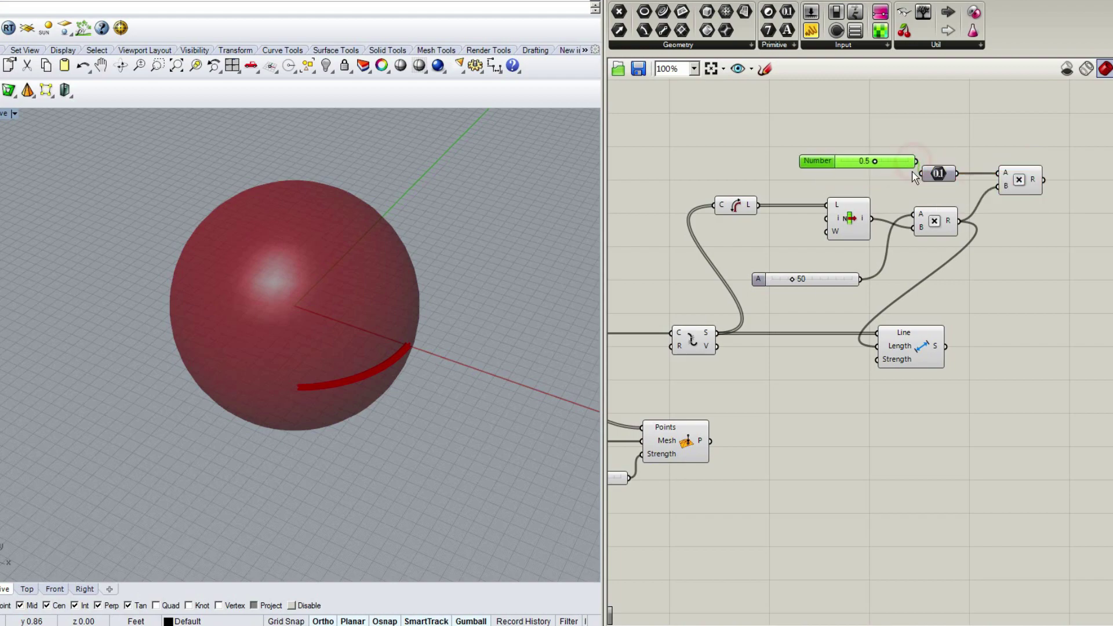
{"action": "left_click", "coordinate": [933, 139]}
{"action": "scroll", "coordinate": [979, 152], "scroll_direction": "down", "scroll_amount": 2}
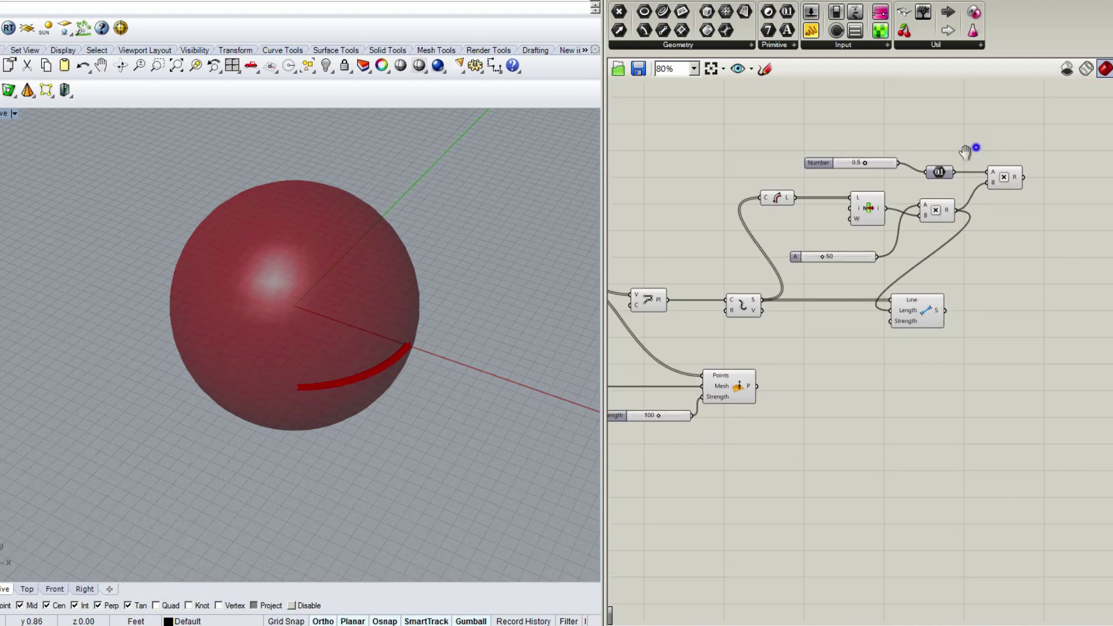
Add a SphereCollide goal and connect the second Multiplication's result to its R input
{"action": "right_click_drag", "start_coordinate": [976, 148], "coordinate": [931, 172]}
{"action": "double_click", "coordinate": [1015, 166]}
{"action": "type", "text": "sp"}
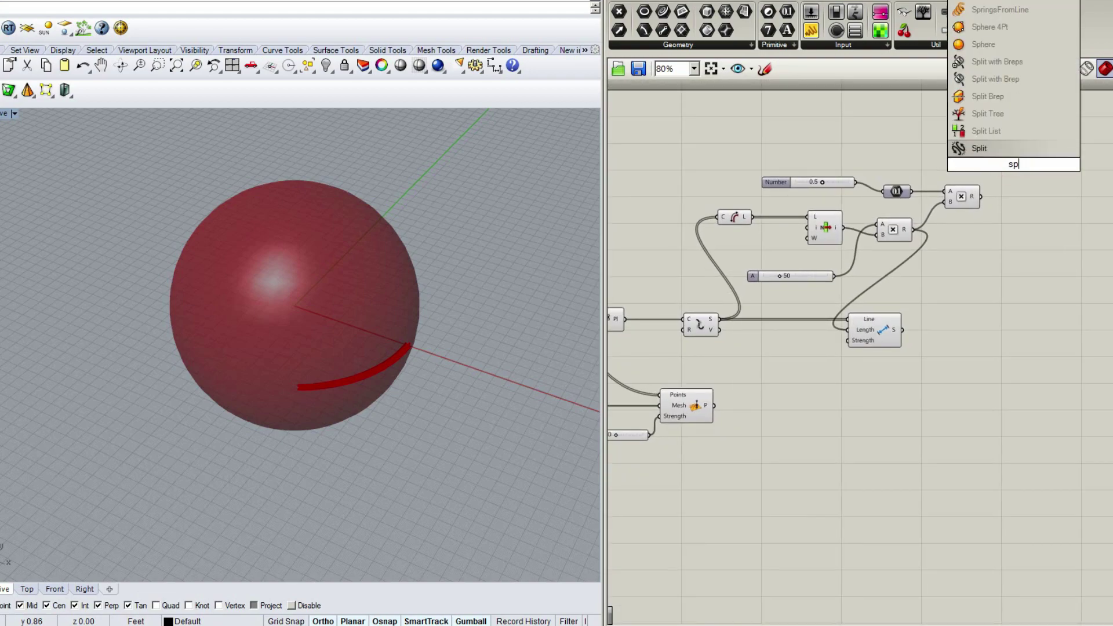
{"action": "type", "text": "herecoll"}
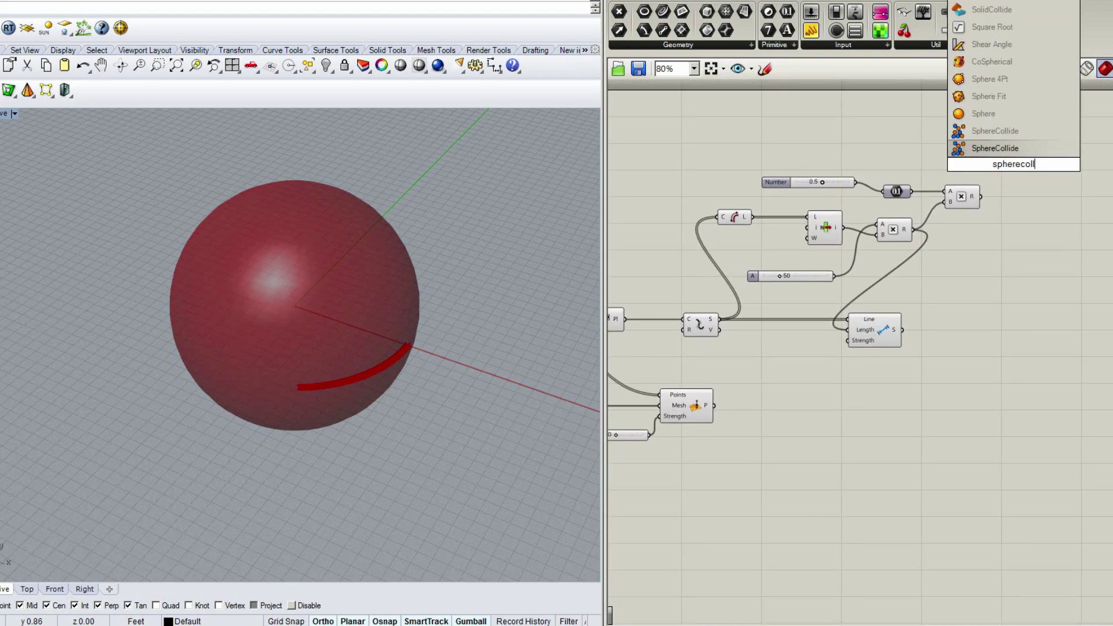
{"action": "left_click", "coordinate": [1005, 131]}
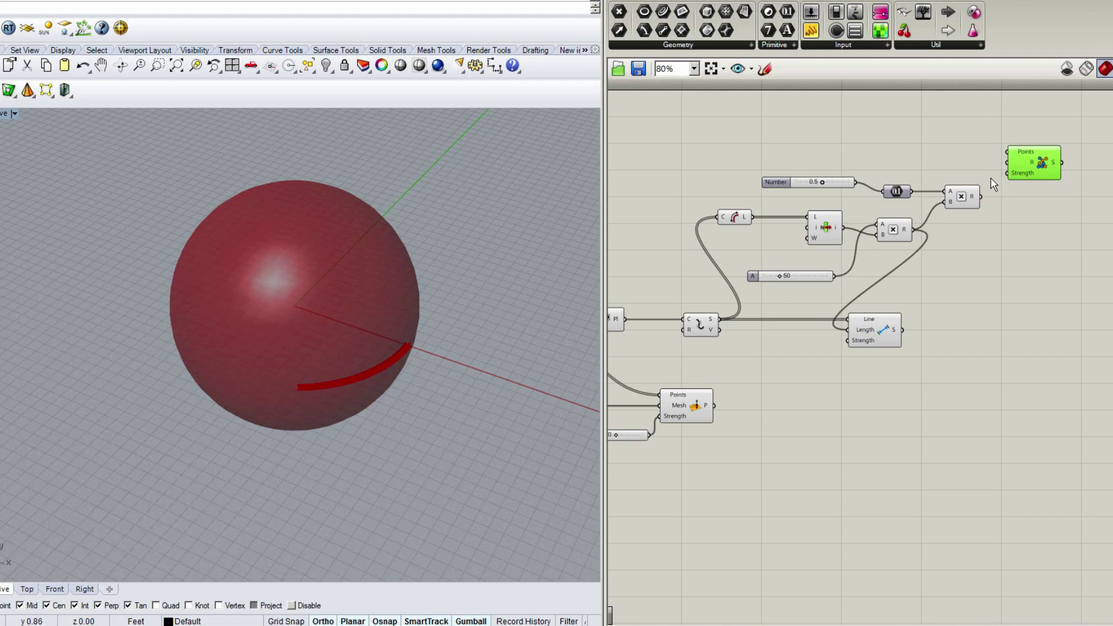
{"action": "left_click_drag", "start_coordinate": [980, 196], "coordinate": [1084, 166]}
Add a slider with value 10 and connect it to the SphereCollide Strength input
{"action": "double_click", "coordinate": [1051, 204]}
{"action": "type", "text": "10"}
{"action": "key", "text": "Return"}
{"action": "left_click_drag", "start_coordinate": [1060, 204], "coordinate": [1059, 174]}
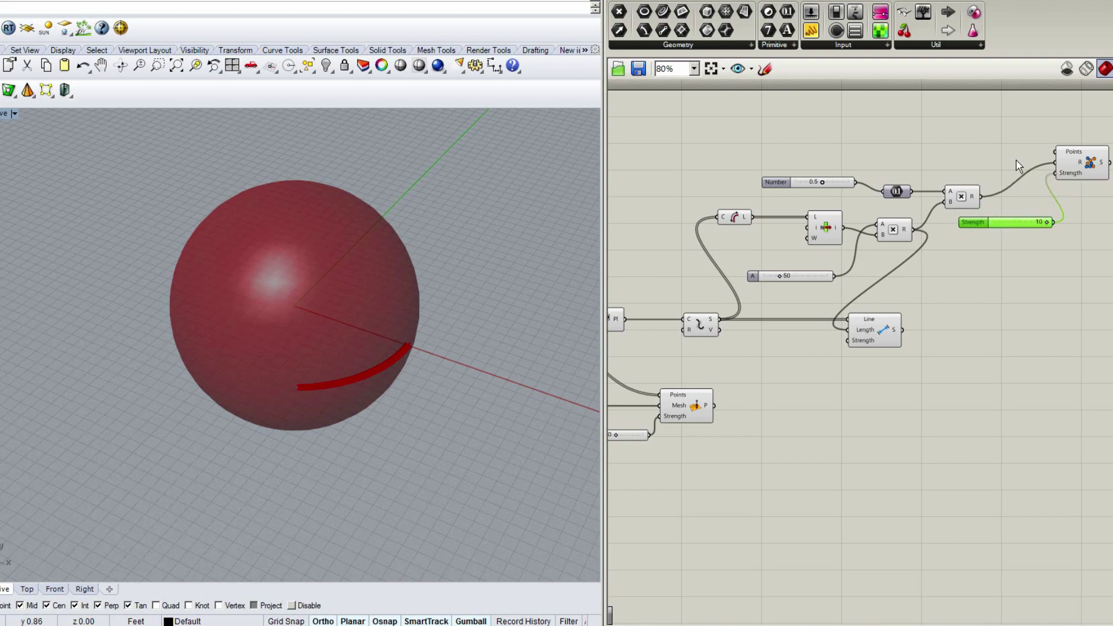
Connect the curve division points to the Points input of SphereCollide
{"action": "scroll", "coordinate": [958, 144], "scroll_direction": "down", "scroll_amount": 3}
{"action": "scroll", "coordinate": [798, 246], "scroll_direction": "up", "scroll_amount": 1}
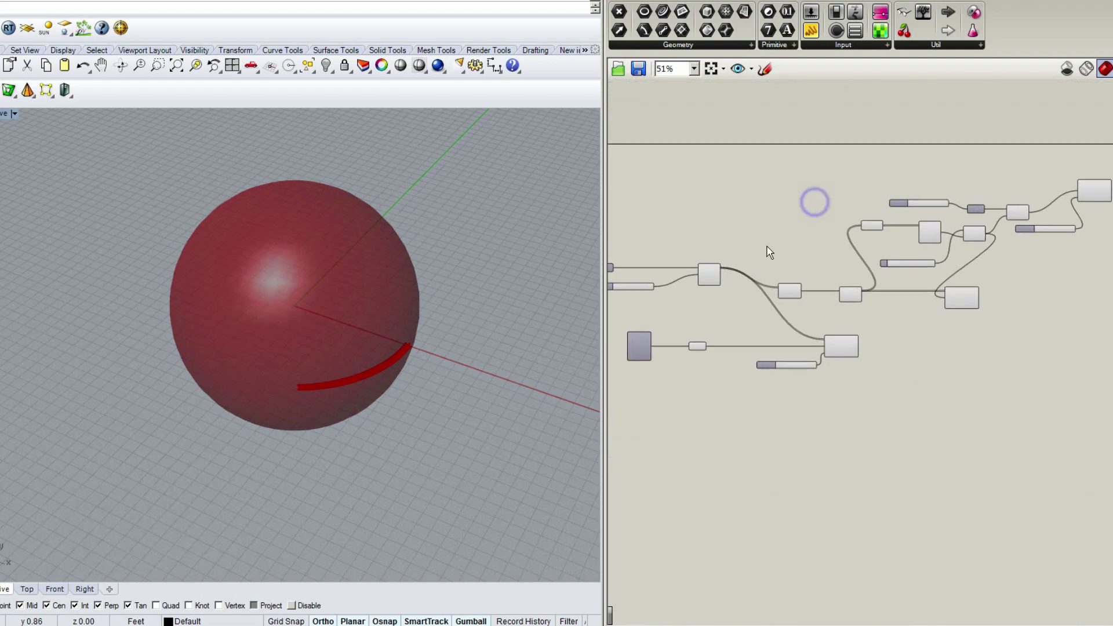
{"action": "left_click_drag", "start_coordinate": [721, 270], "coordinate": [1077, 185]}
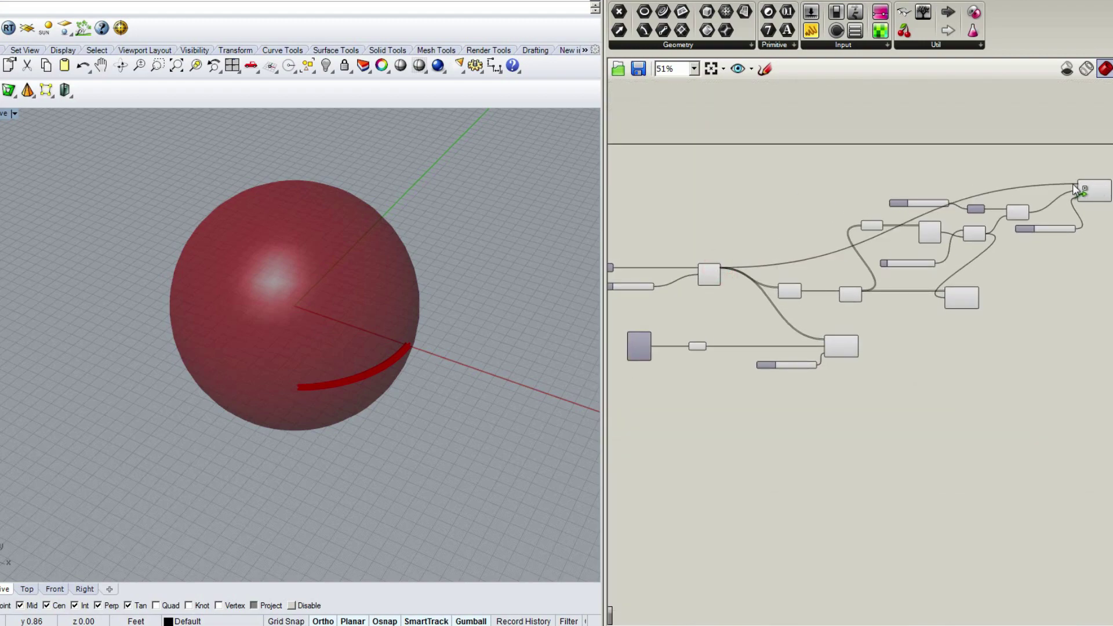
{"action": "scroll", "coordinate": [1079, 186], "scroll_direction": "up", "scroll_amount": 1}
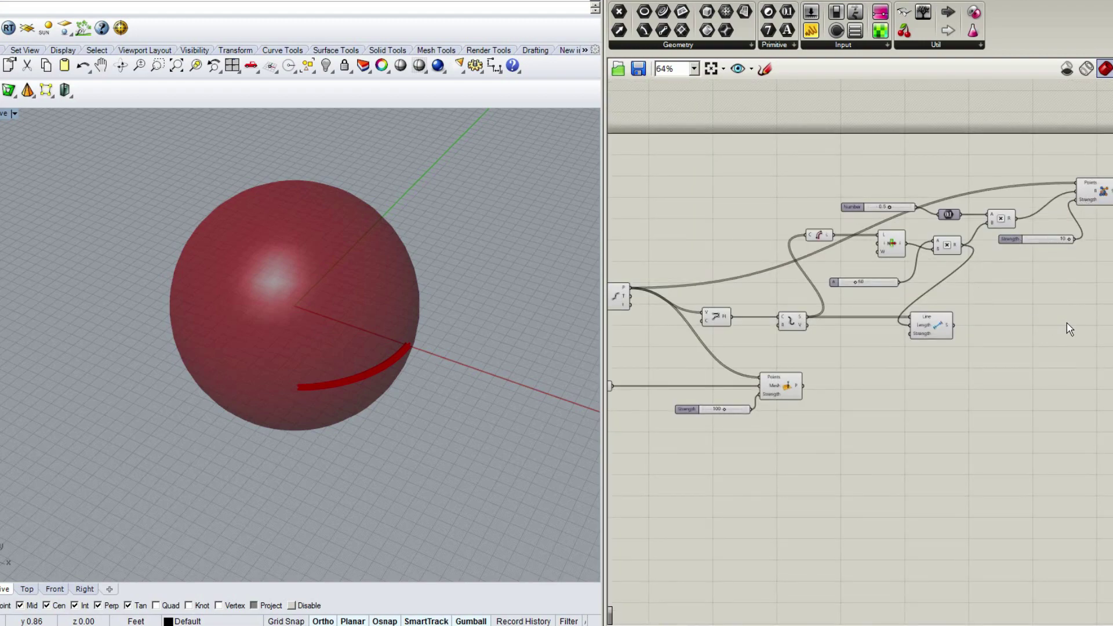
Add a Kangaroo Solver component in the free canvas area below SphereCollide
{"action": "right_click_drag", "start_coordinate": [1066, 328], "coordinate": [943, 288]}
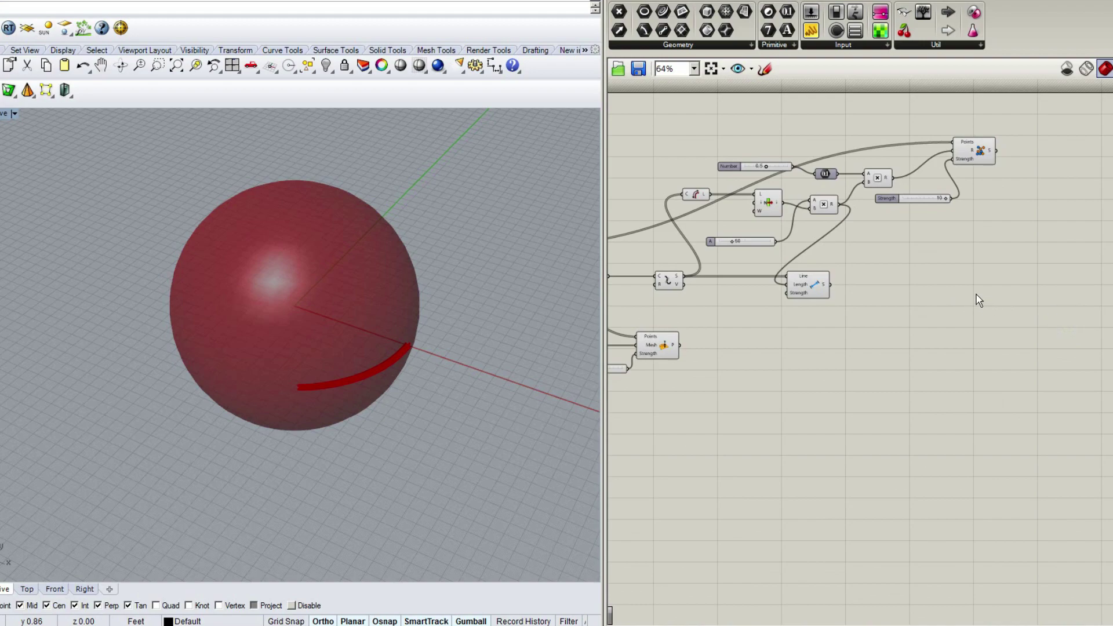
{"action": "double_click", "coordinate": [949, 281]}
{"action": "type", "text": "solv"}
{"action": "double_click", "coordinate": [955, 290]}
{"action": "type", "text": "solver"}
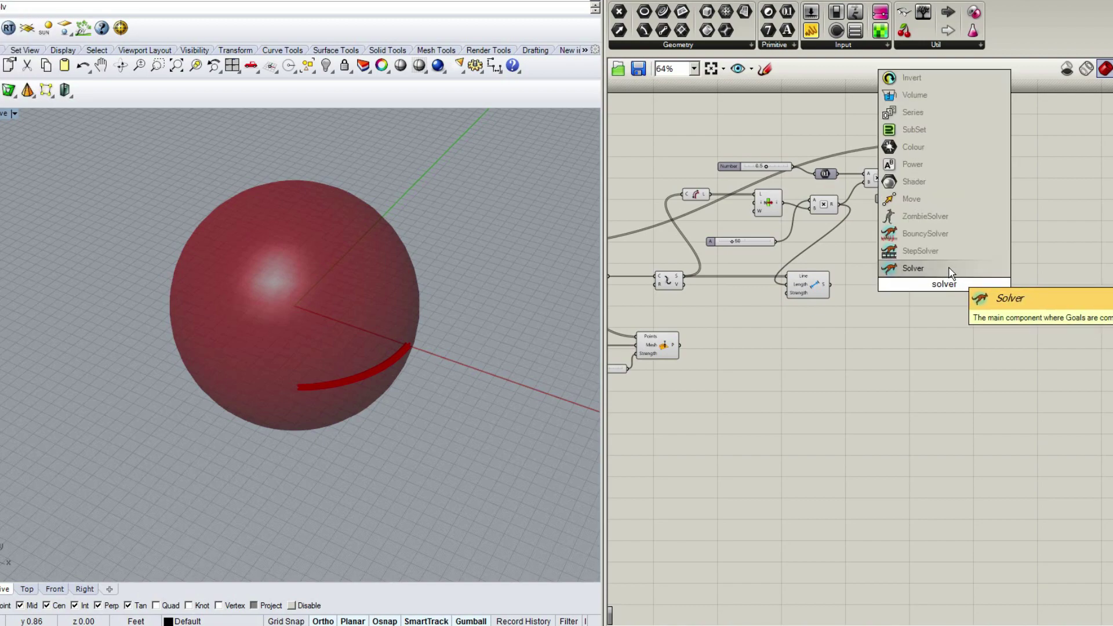
{"action": "left_click", "coordinate": [955, 269]}
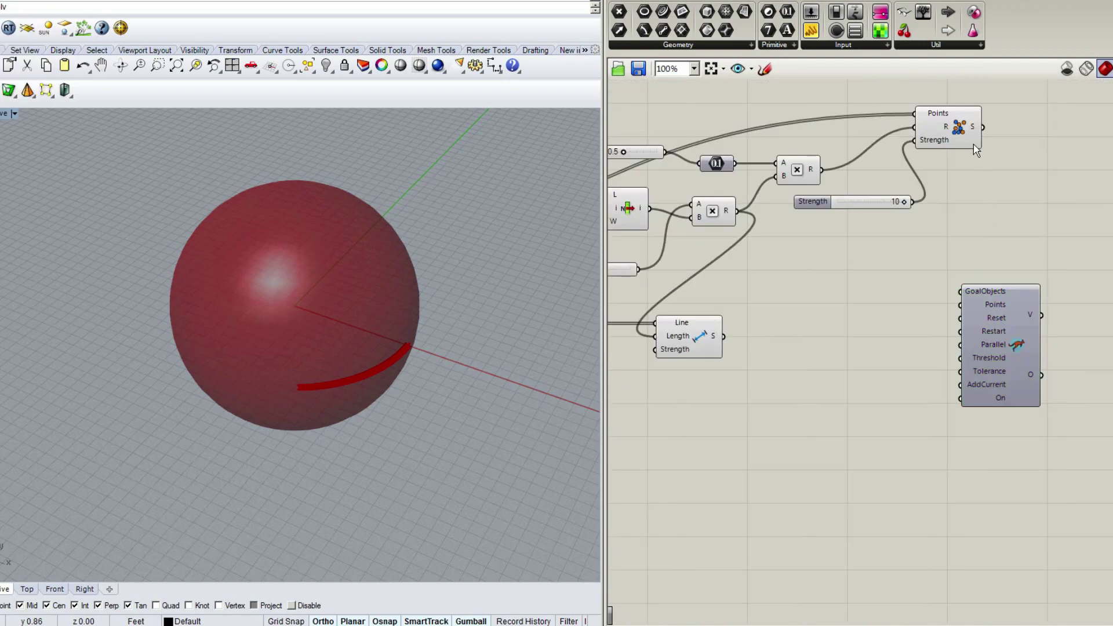
Connect the SphereCollide, line Length and on-mesh goals together to the solver's GoalObjects input
{"action": "left_click_drag", "start_coordinate": [984, 126], "coordinate": [960, 290]}
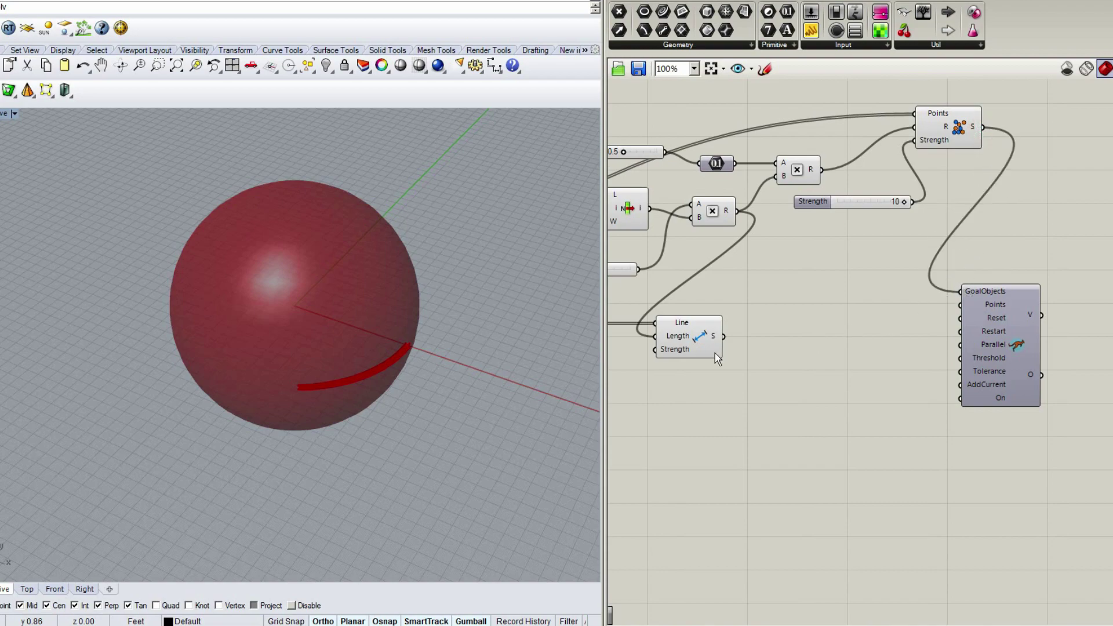
{"action": "left_click_drag", "start_coordinate": [726, 337], "coordinate": [961, 290]}
{"action": "scroll", "coordinate": [942, 342], "scroll_direction": "down", "scroll_amount": 2}
{"action": "right_click_drag", "start_coordinate": [755, 421], "coordinate": [853, 391]}
{"action": "left_click_drag", "start_coordinate": [676, 379], "coordinate": [1060, 268]}
{"action": "scroll", "coordinate": [988, 332], "scroll_direction": "up", "scroll_amount": 1}
{"action": "right_click_drag", "start_coordinate": [995, 336], "coordinate": [882, 348]}
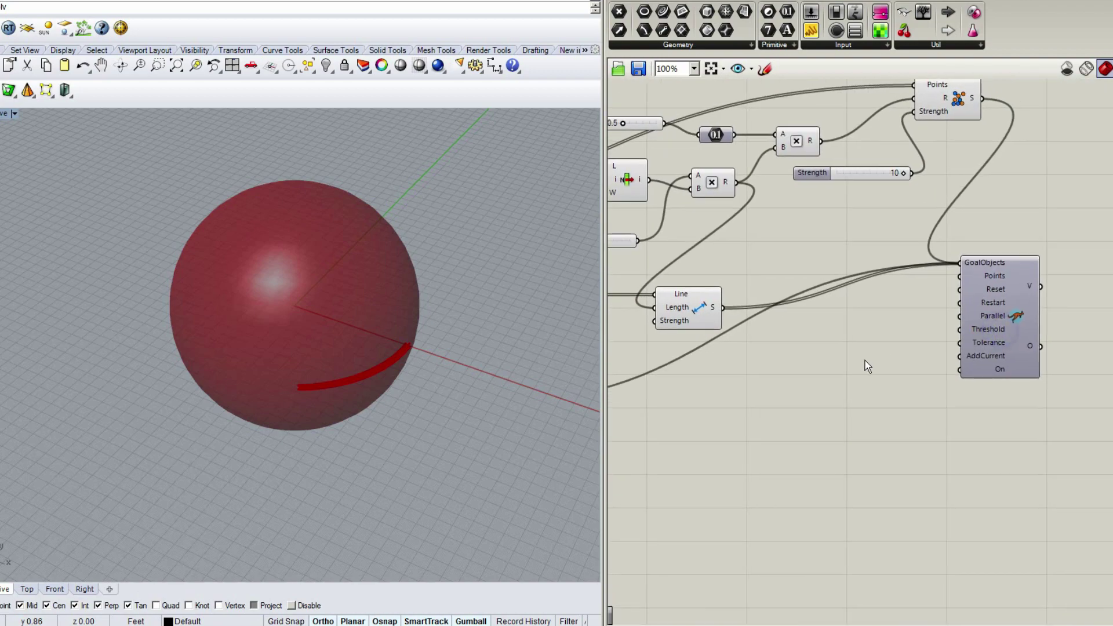
Add a Button component and connect it to the solver's Reset input
{"action": "double_click", "coordinate": [864, 360]}
{"action": "type", "text": "bu"}
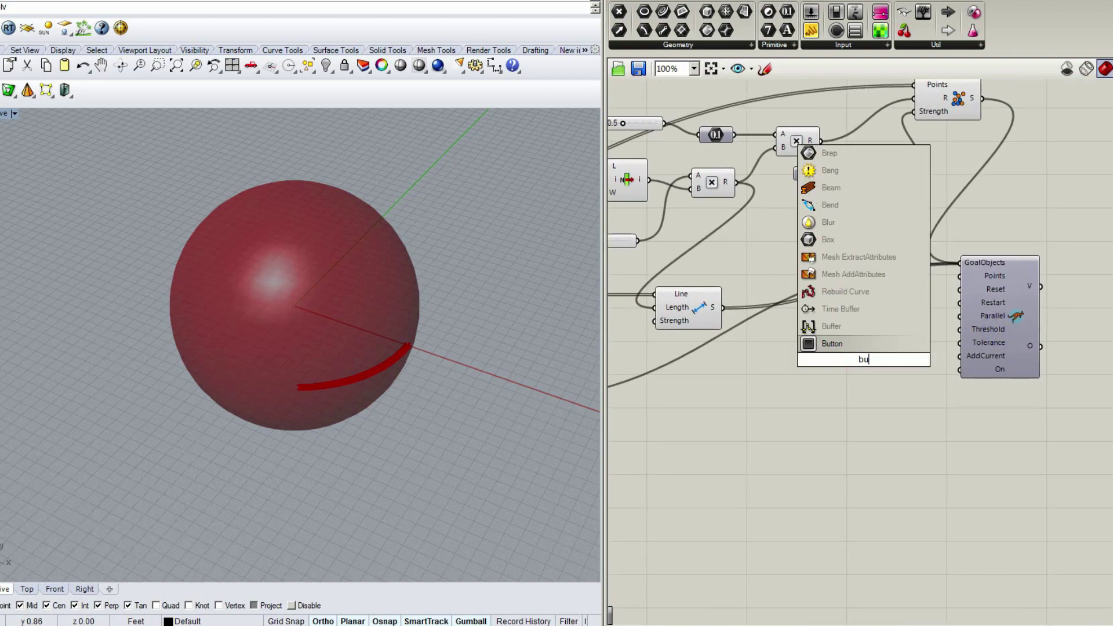
{"action": "type", "text": "tton"}
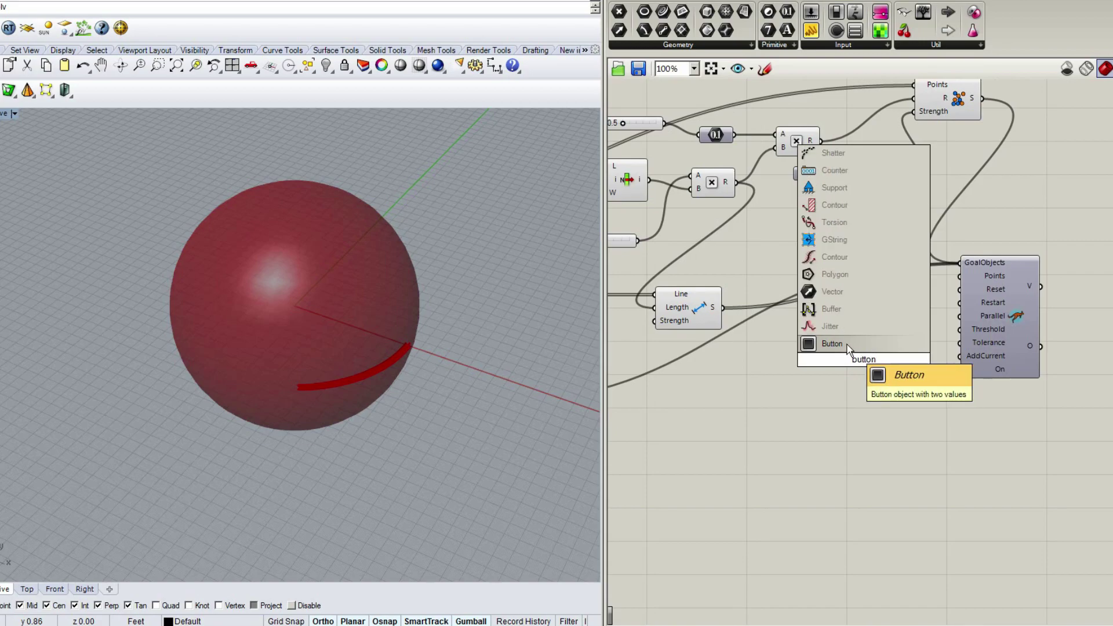
{"action": "left_click", "coordinate": [868, 346]}
{"action": "left_click_drag", "start_coordinate": [855, 358], "coordinate": [960, 289]}
{"action": "left_click", "coordinate": [874, 375]}
Add a Boolean Toggle set to True, connect it to the solver's On input, and reset the solver
{"action": "double_click", "coordinate": [860, 375]}
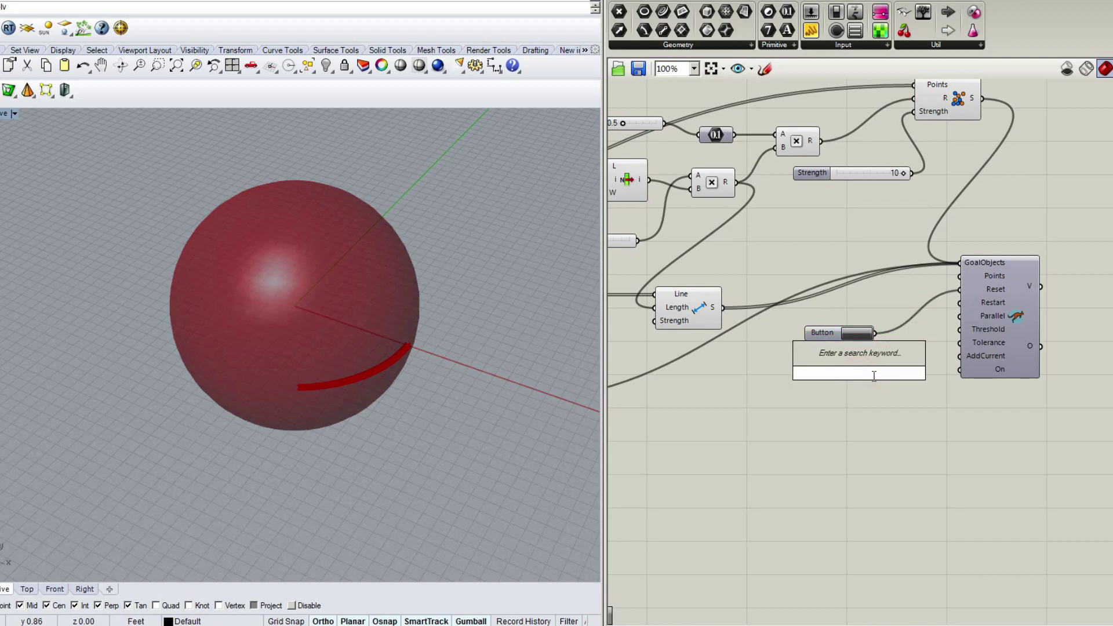
{"action": "type", "text": "bool"}
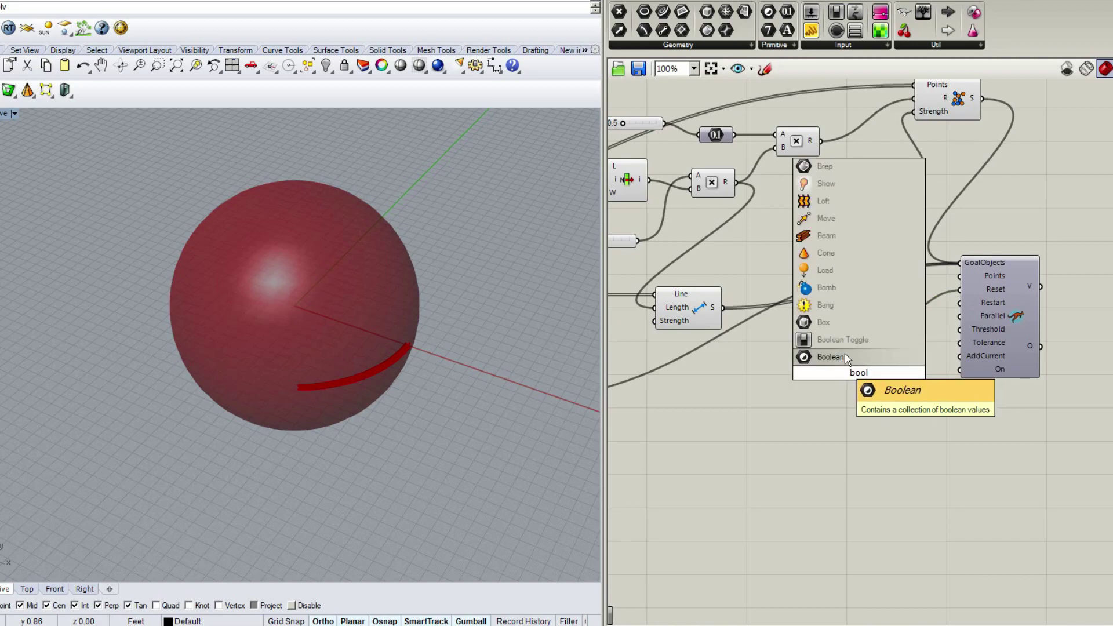
{"action": "left_click", "coordinate": [865, 342]}
{"action": "left_click", "coordinate": [867, 373]}
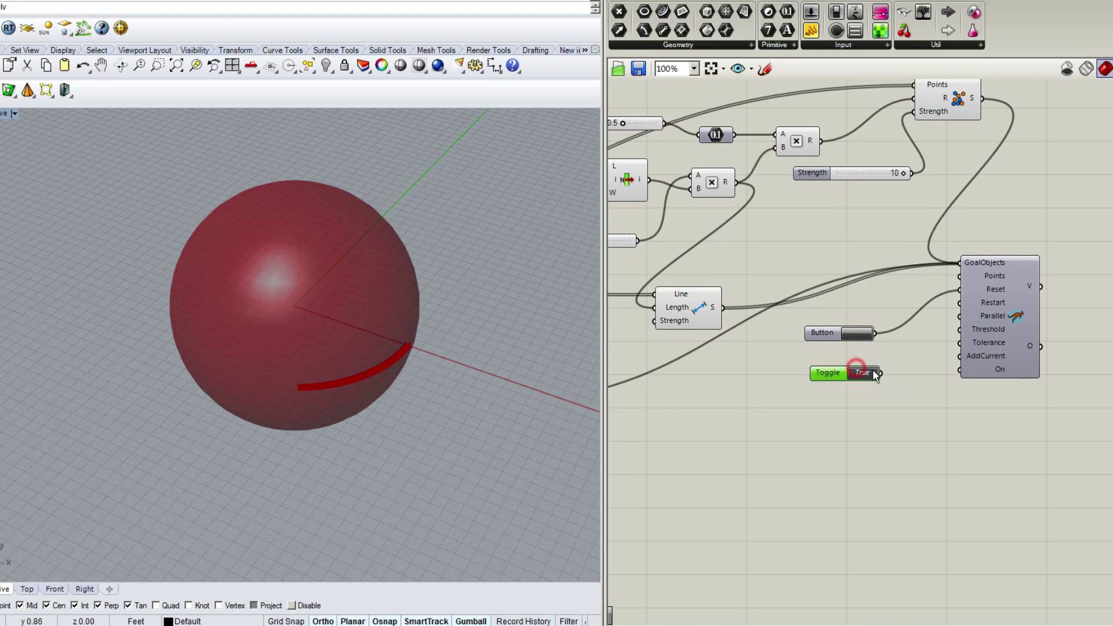
{"action": "left_click_drag", "start_coordinate": [880, 374], "coordinate": [957, 370]}
{"action": "left_click_drag", "start_coordinate": [828, 373], "coordinate": [824, 376]}
{"action": "left_click", "coordinate": [857, 332]}
{"action": "left_click", "coordinate": [783, 230]}
Add a PolyLine component beside the solver and connect the solver's V output to its vertices input
{"action": "scroll", "coordinate": [829, 232], "scroll_direction": "down", "scroll_amount": 1}
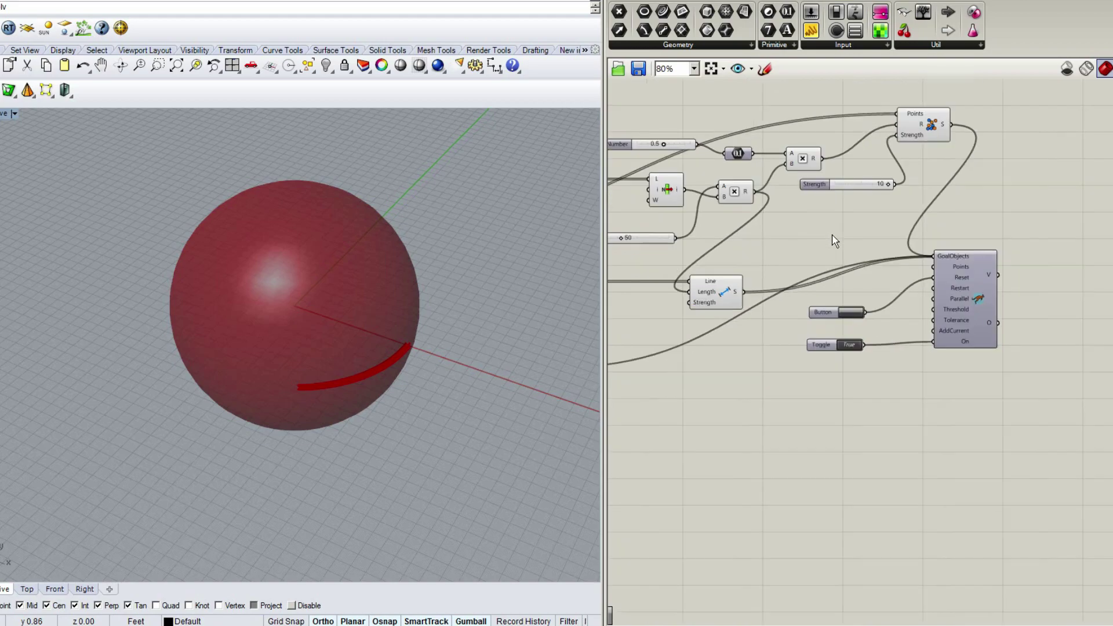
{"action": "double_click", "coordinate": [1068, 299]}
{"action": "type", "text": "poly"}
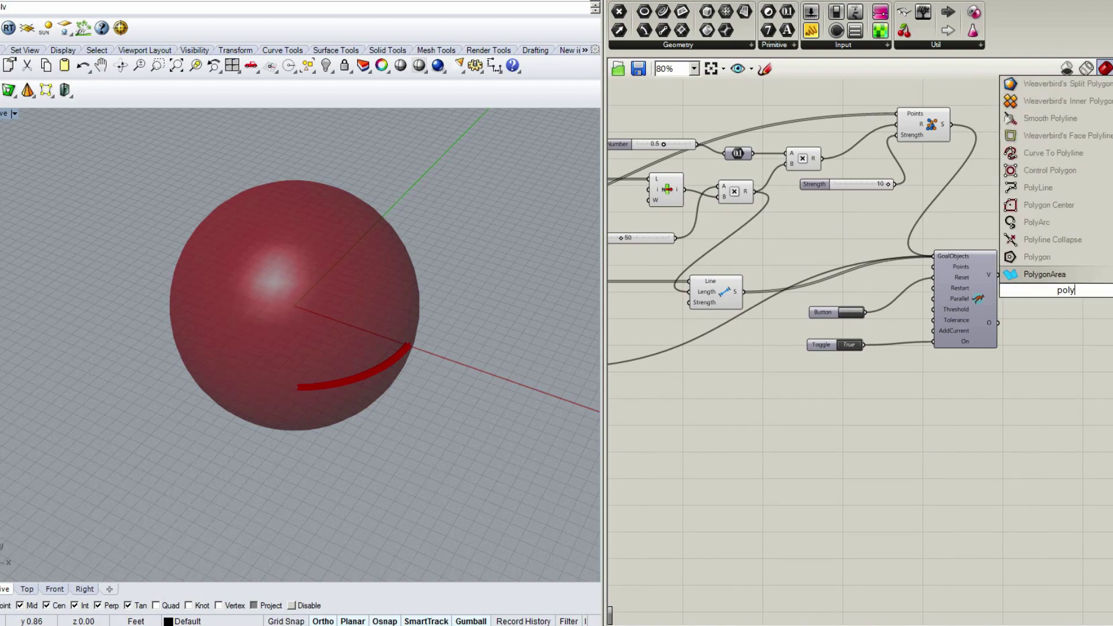
{"action": "type", "text": "line"}
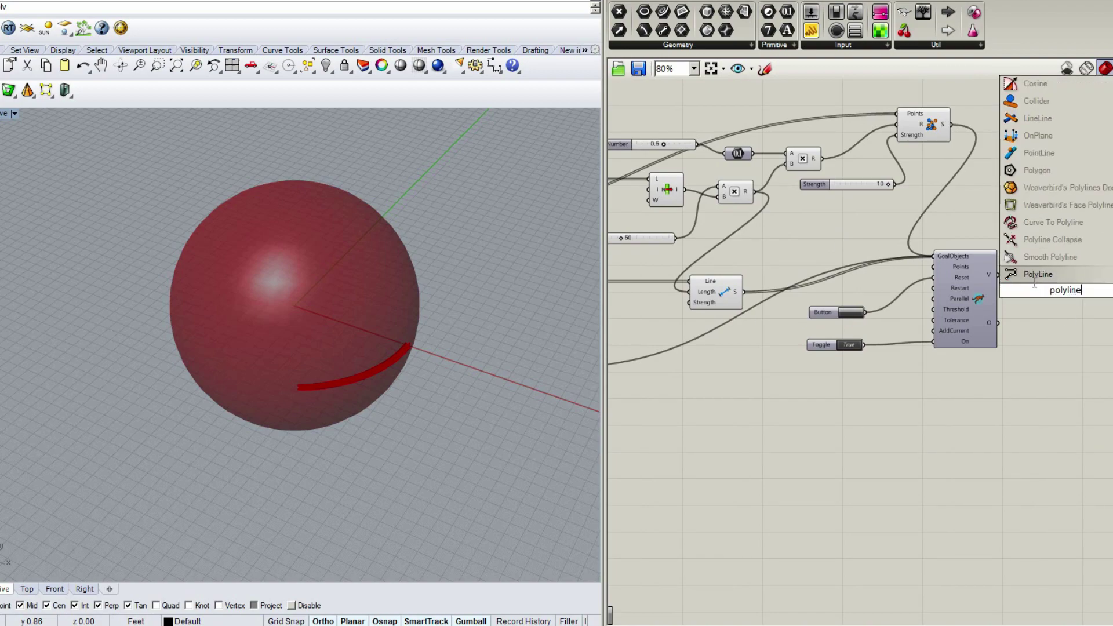
{"action": "left_click", "coordinate": [1034, 274]}
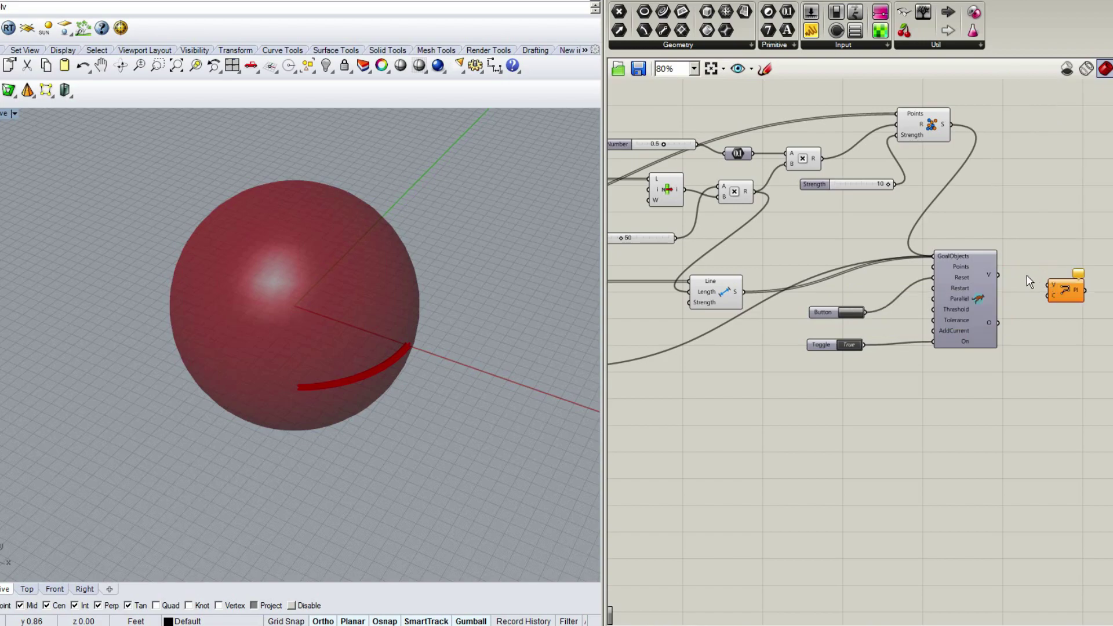
{"action": "left_click_drag", "start_coordinate": [1020, 277], "coordinate": [1066, 296]}
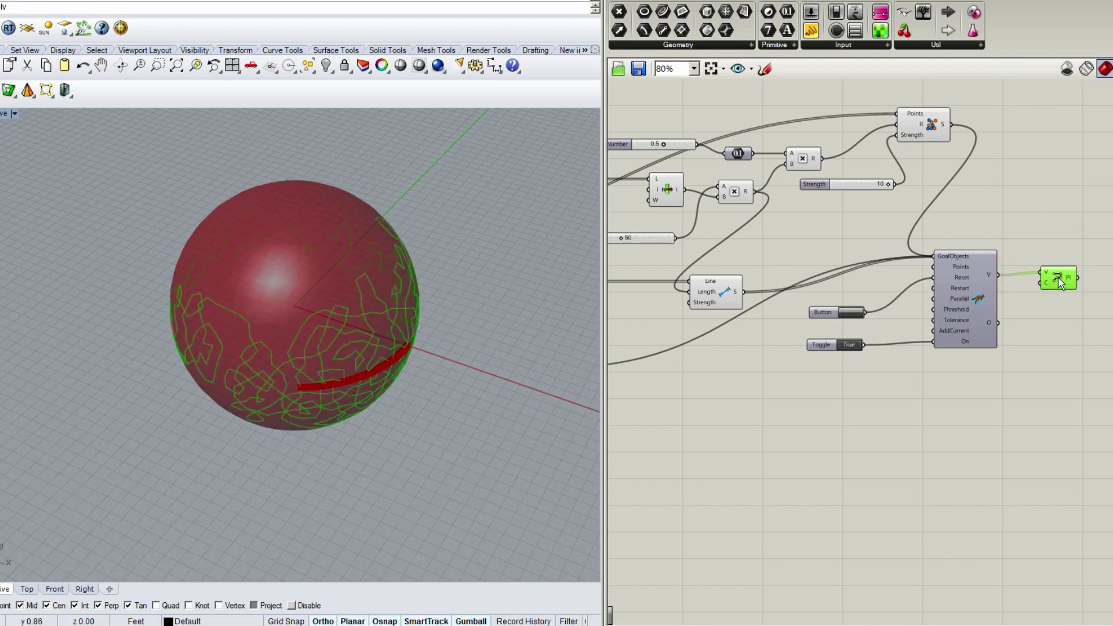
{"action": "left_click_drag", "start_coordinate": [1060, 281], "coordinate": [1064, 284]}
{"action": "left_click", "coordinate": [1093, 312]}
{"action": "right_click_drag", "start_coordinate": [1108, 312], "coordinate": [998, 322]}
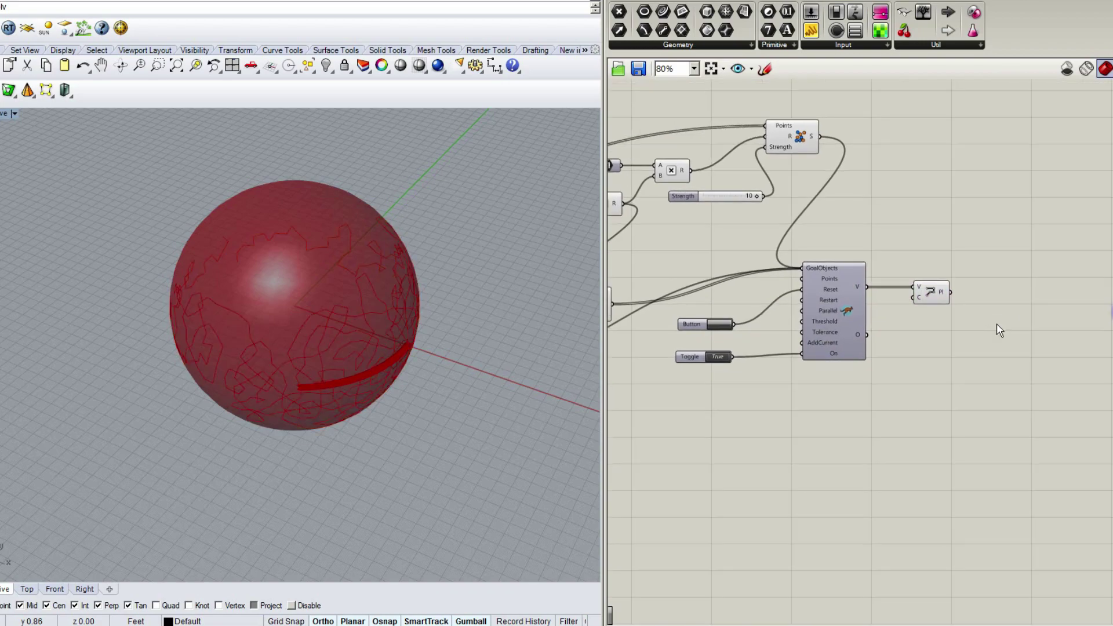
Add a curve Fillet component beside the PolyLine component and connect the polyline output to its curve input
{"action": "scroll", "coordinate": [1011, 319], "scroll_direction": "up", "scroll_amount": 1}
{"action": "double_click", "coordinate": [1037, 313]}
{"action": "type", "text": "fil"}
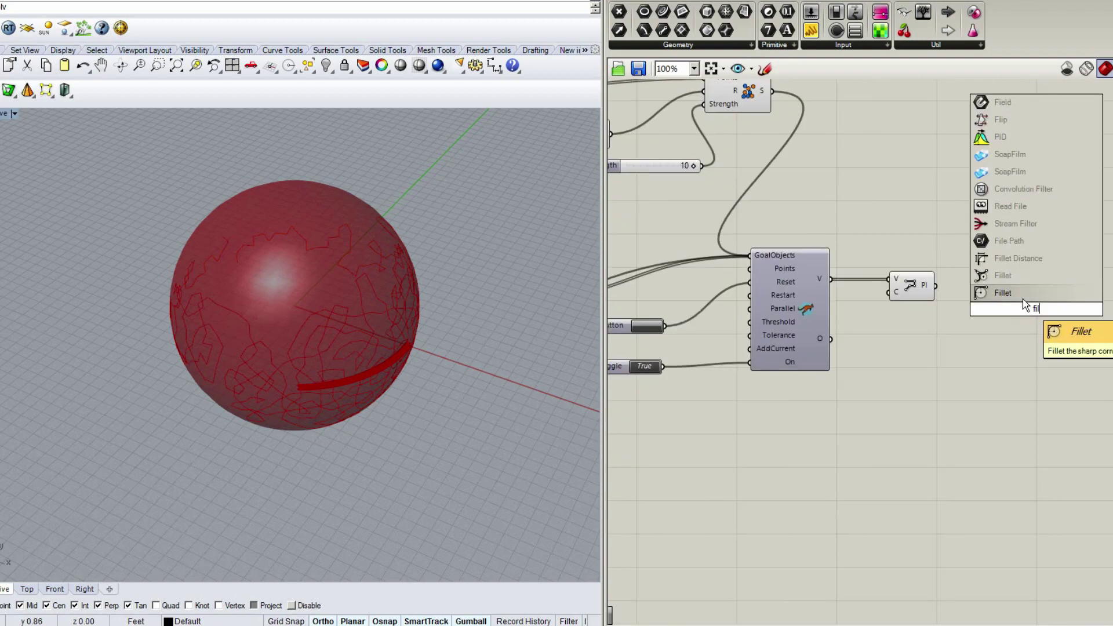
{"action": "left_click", "coordinate": [1009, 293]}
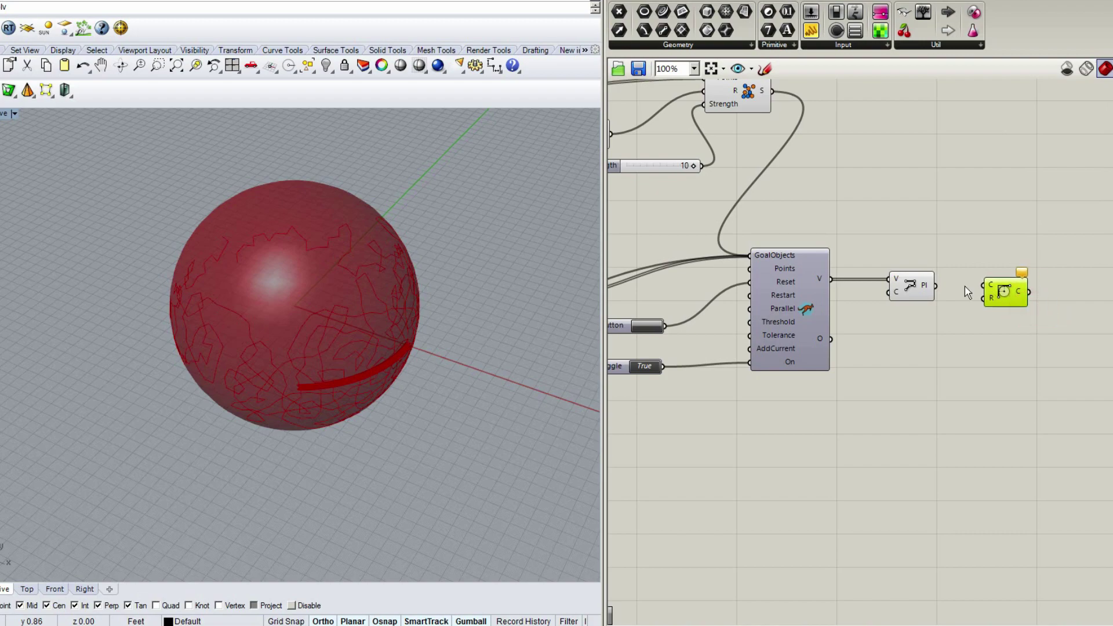
{"action": "left_click_drag", "start_coordinate": [935, 286], "coordinate": [1040, 308]}
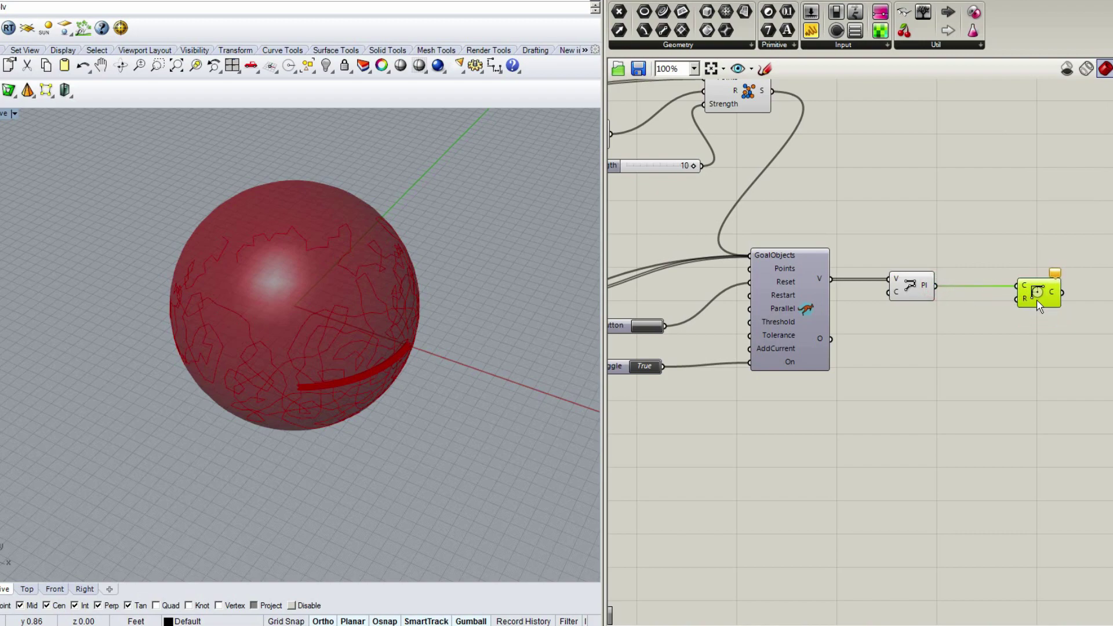
Add a number slider set to 0.2 for the Fillet component's radius input
{"action": "double_click", "coordinate": [948, 329]}
{"action": "type", "text": "0.2"}
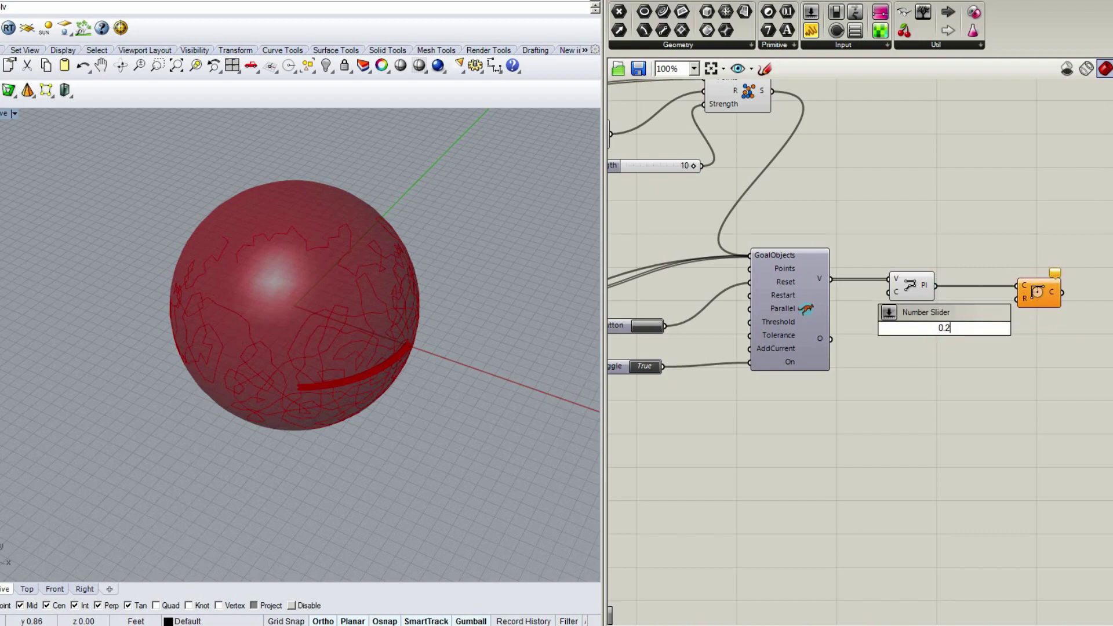
{"action": "key", "text": "Return"}
{"action": "left_click_drag", "start_coordinate": [1001, 330], "coordinate": [962, 324]}
{"action": "left_click", "coordinate": [961, 363]}
Reset the Kangaroo solver to restart the growth of the curve on the sphere
{"action": "scroll", "coordinate": [967, 366], "scroll_direction": "down", "scroll_amount": 2}
{"action": "right_click_drag", "start_coordinate": [806, 395], "coordinate": [991, 380]}
{"action": "scroll", "coordinate": [957, 355], "scroll_direction": "up", "scroll_amount": 1}
{"action": "left_click", "coordinate": [947, 323]}
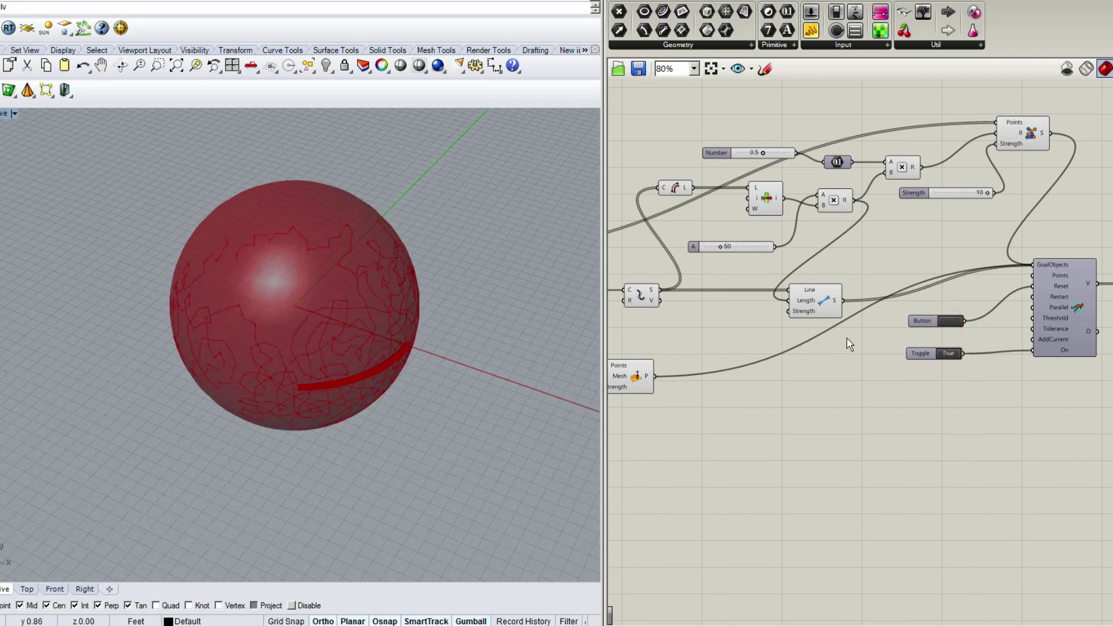
Turn off the preview of all components upstream of the Fillet component, leaving the filleted curve displayed
{"action": "scroll", "coordinate": [811, 356], "scroll_direction": "down", "scroll_amount": 5}
{"action": "left_click_drag", "start_coordinate": [1009, 416], "coordinate": [600, 234]}
{"action": "middle_click", "coordinate": [970, 344]}
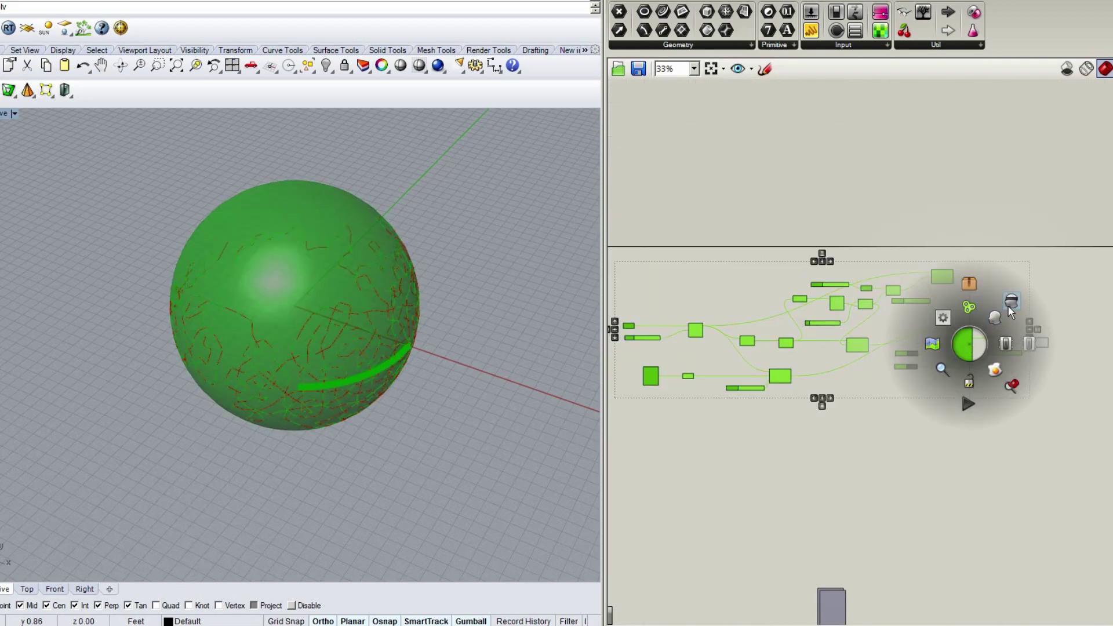
{"action": "left_click", "coordinate": [1010, 311]}
{"action": "left_click", "coordinate": [872, 423]}
Set slider A, which multiplies the segment length feeding the line Length goal, to 83 and reset the solver
{"action": "scroll", "coordinate": [857, 413], "scroll_direction": "up", "scroll_amount": 3}
{"action": "right_click_drag", "start_coordinate": [972, 433], "coordinate": [1021, 455]}
{"action": "scroll", "coordinate": [805, 393], "scroll_direction": "up", "scroll_amount": 1}
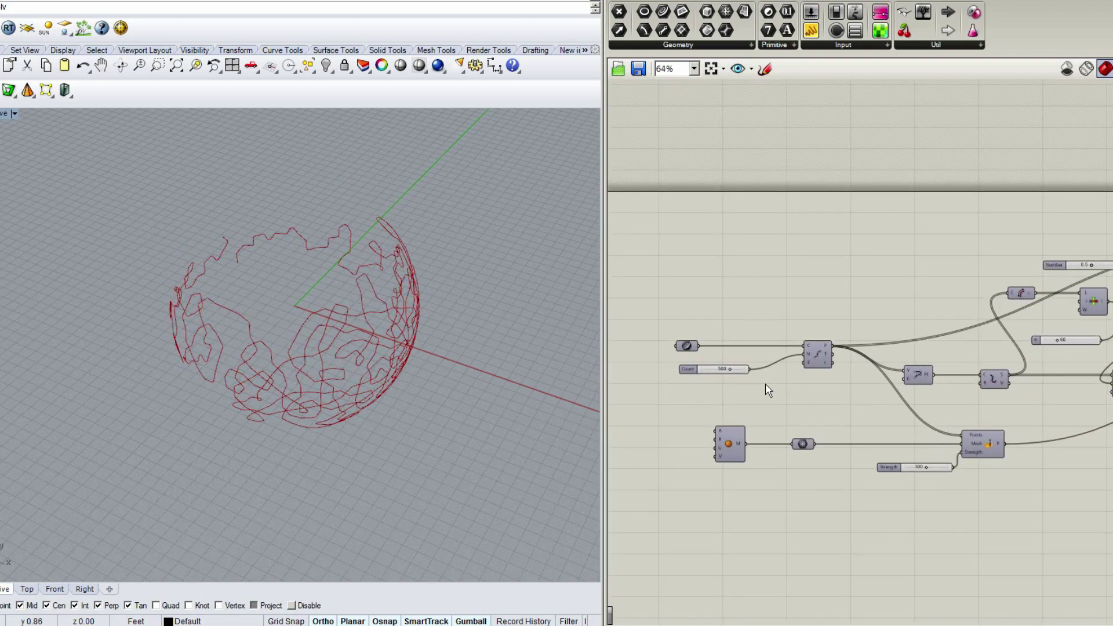
{"action": "scroll", "coordinate": [803, 391], "scroll_direction": "up", "scroll_amount": 2}
{"action": "right_click_drag", "start_coordinate": [934, 410], "coordinate": [703, 396]}
{"action": "right_click_drag", "start_coordinate": [1017, 363], "coordinate": [856, 367]}
{"action": "scroll", "coordinate": [854, 308], "scroll_direction": "up", "scroll_amount": 1}
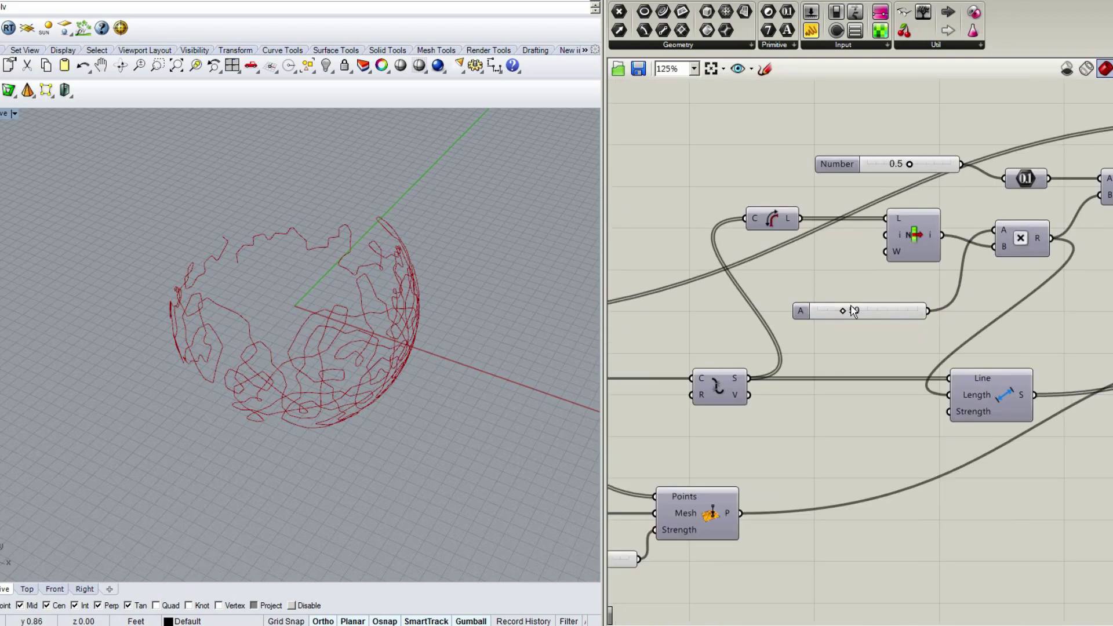
{"action": "left_click_drag", "start_coordinate": [843, 311], "coordinate": [931, 312]}
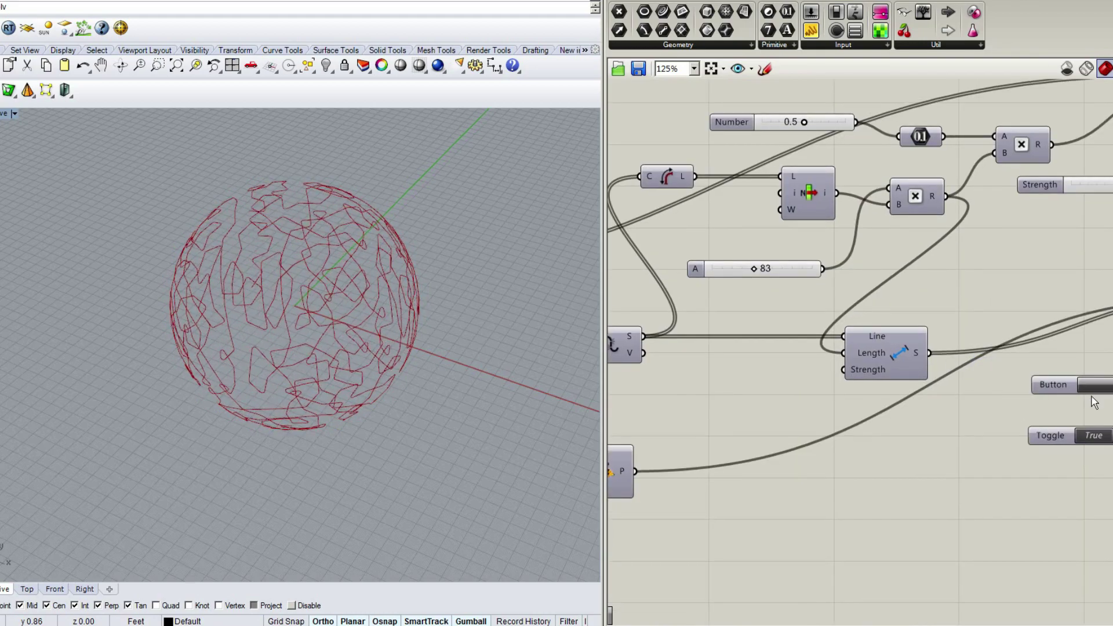
{"action": "left_click", "coordinate": [1094, 390]}
{"action": "left_click", "coordinate": [1094, 389]}
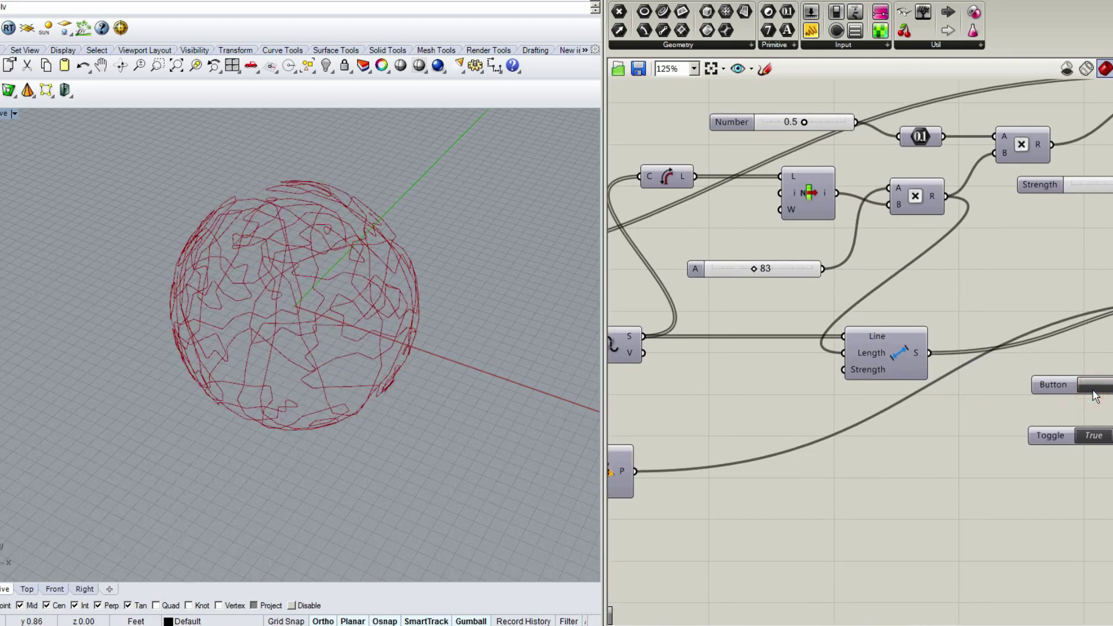
Set the segment-length multiplier slider A to 200
{"action": "left_click_drag", "start_coordinate": [757, 269], "coordinate": [812, 269]}
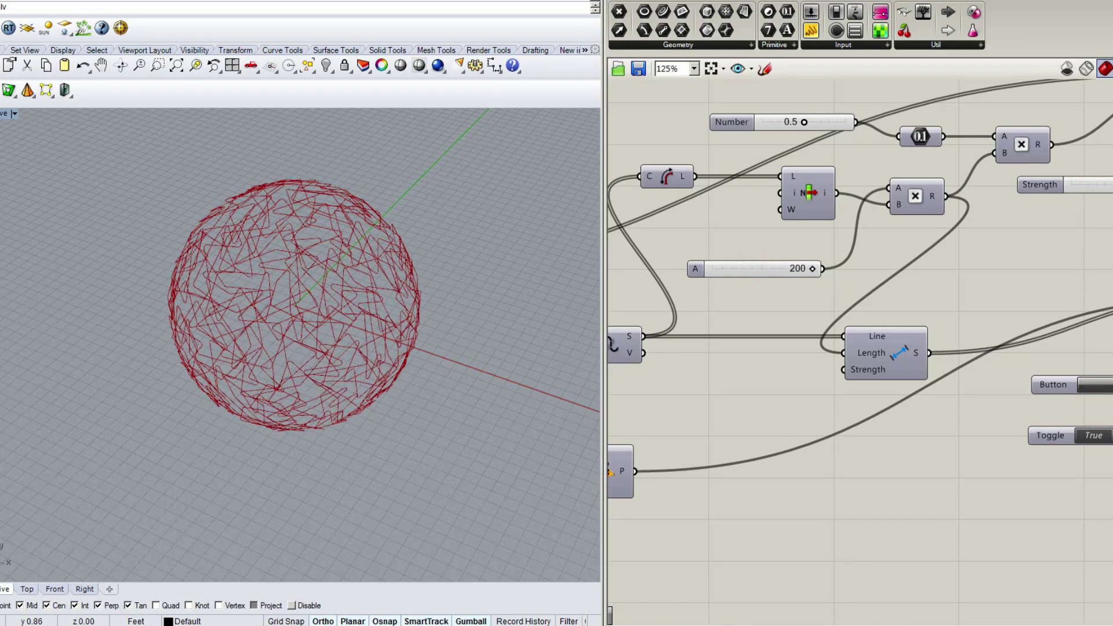